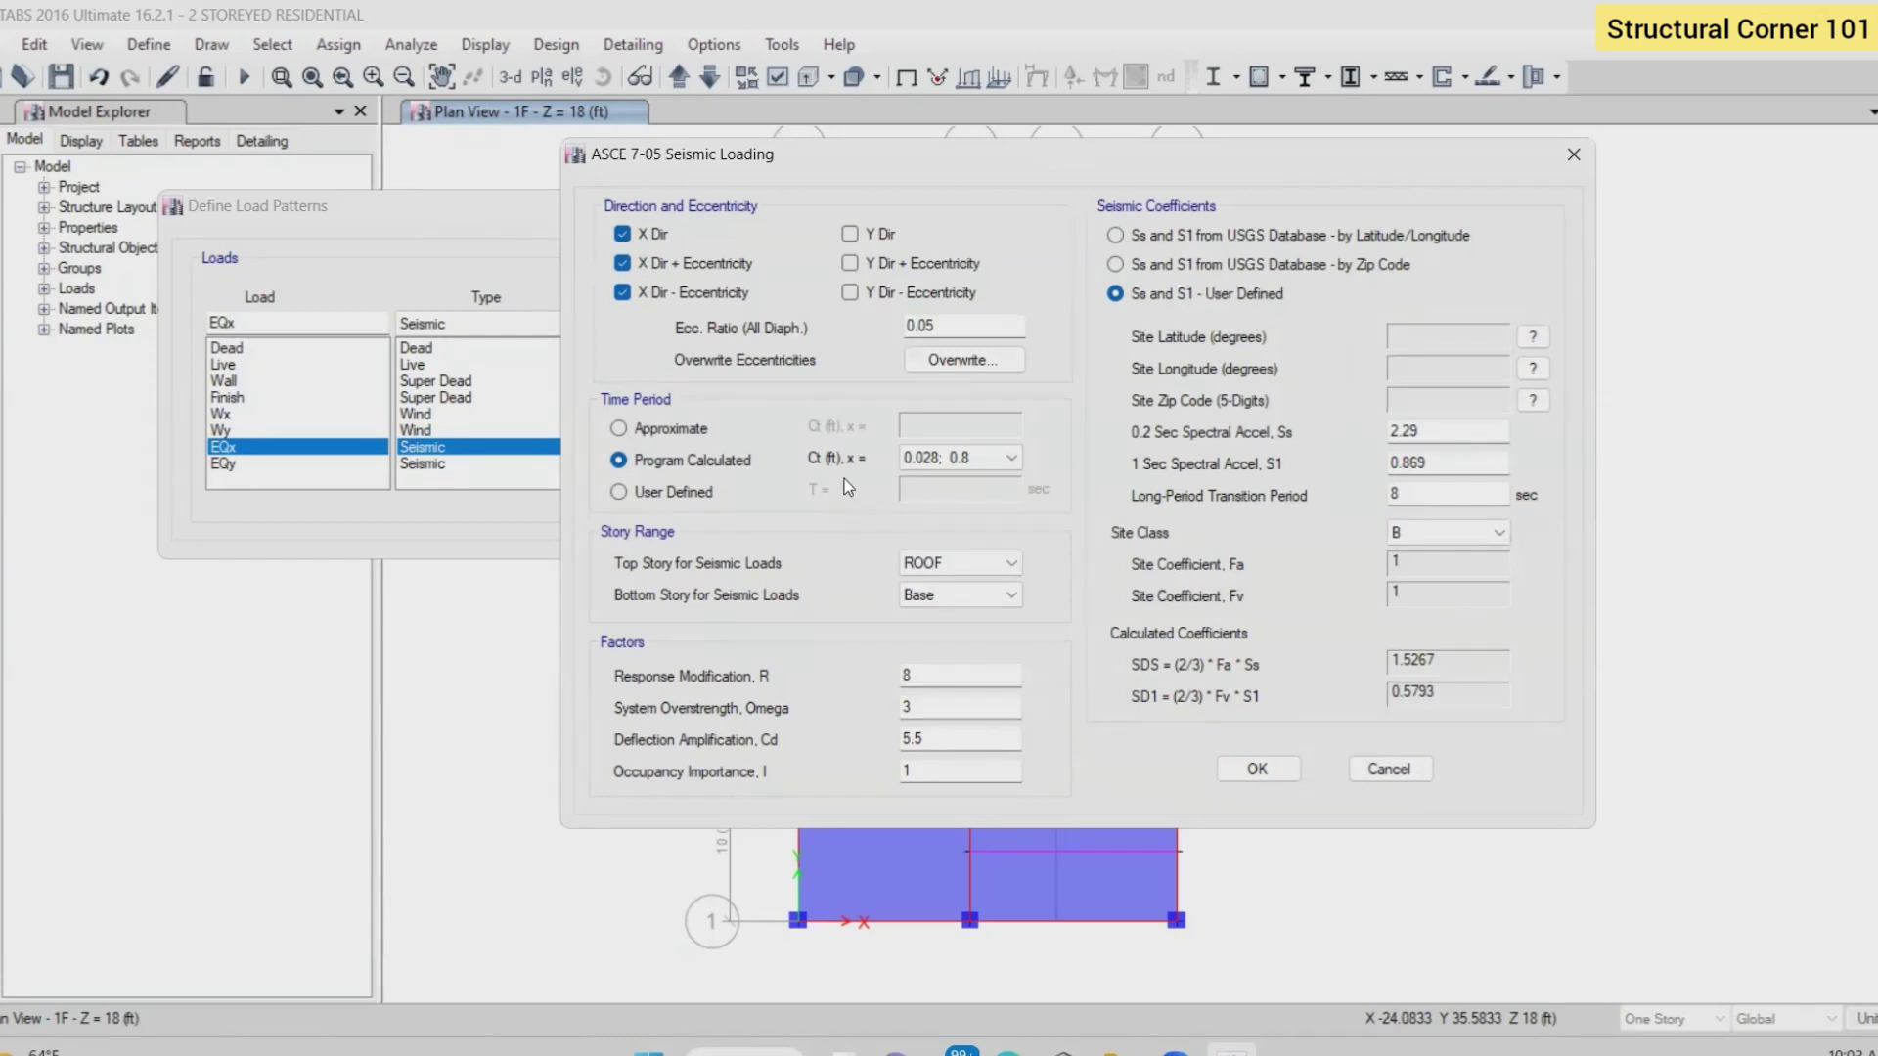
- Pick the 0.016; 0.9 concrete-frame Ct and x period coefficients for EQx
left_click(982, 460)
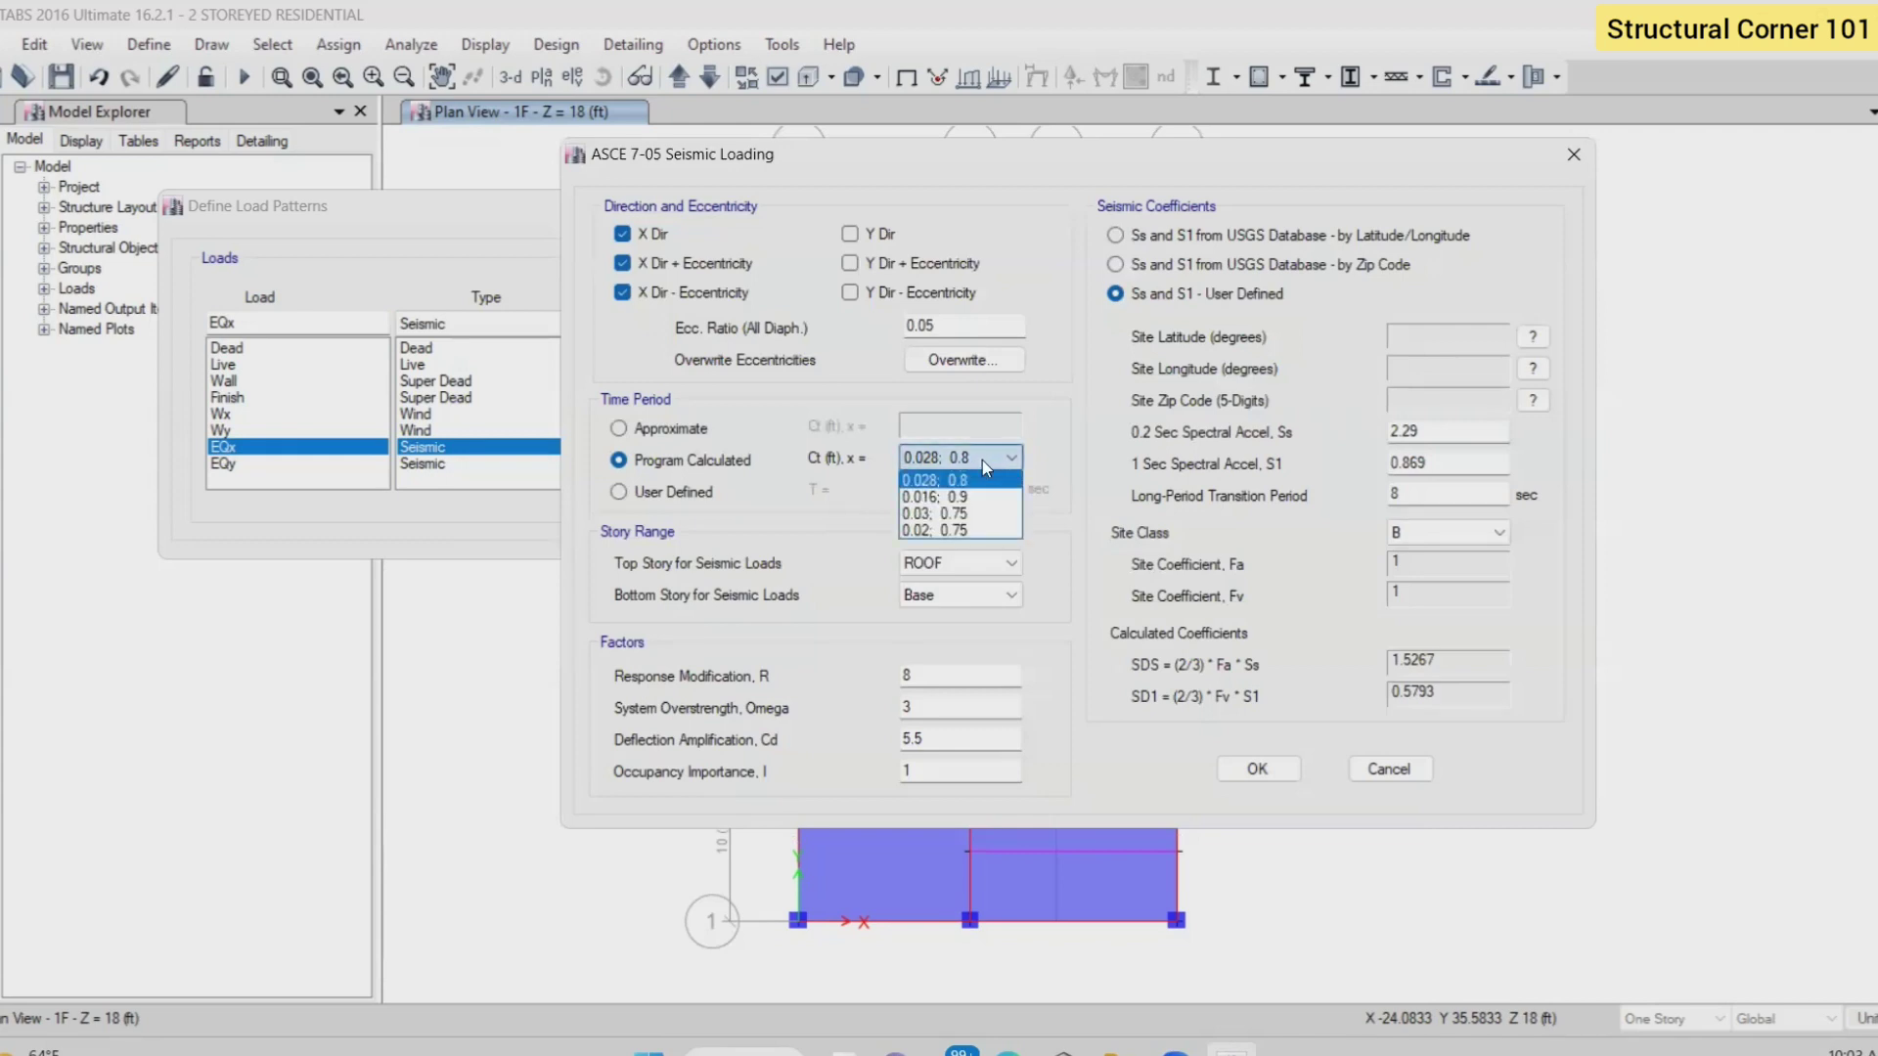
left_click(945, 501)
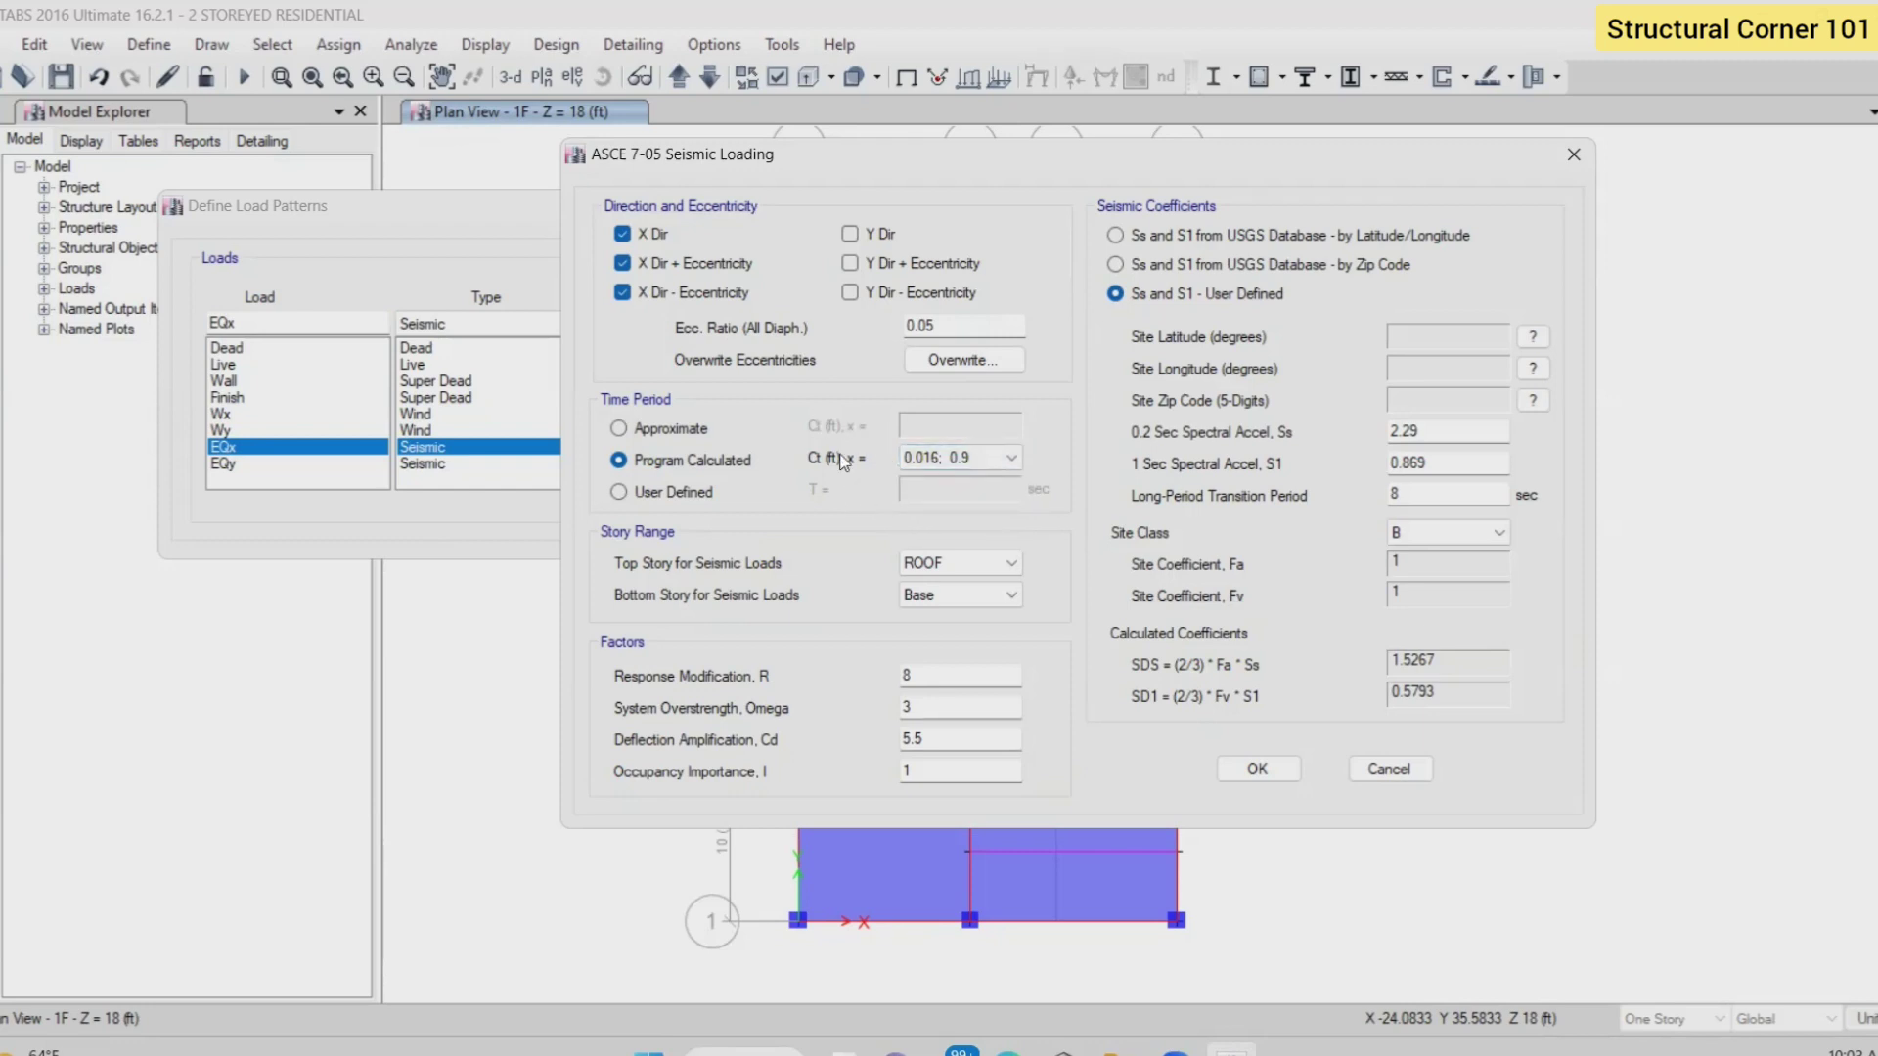
- In the MNBC PDF, scroll section 3.4.8.2 to the approximate period Ta equation
left_click(1009, 1048)
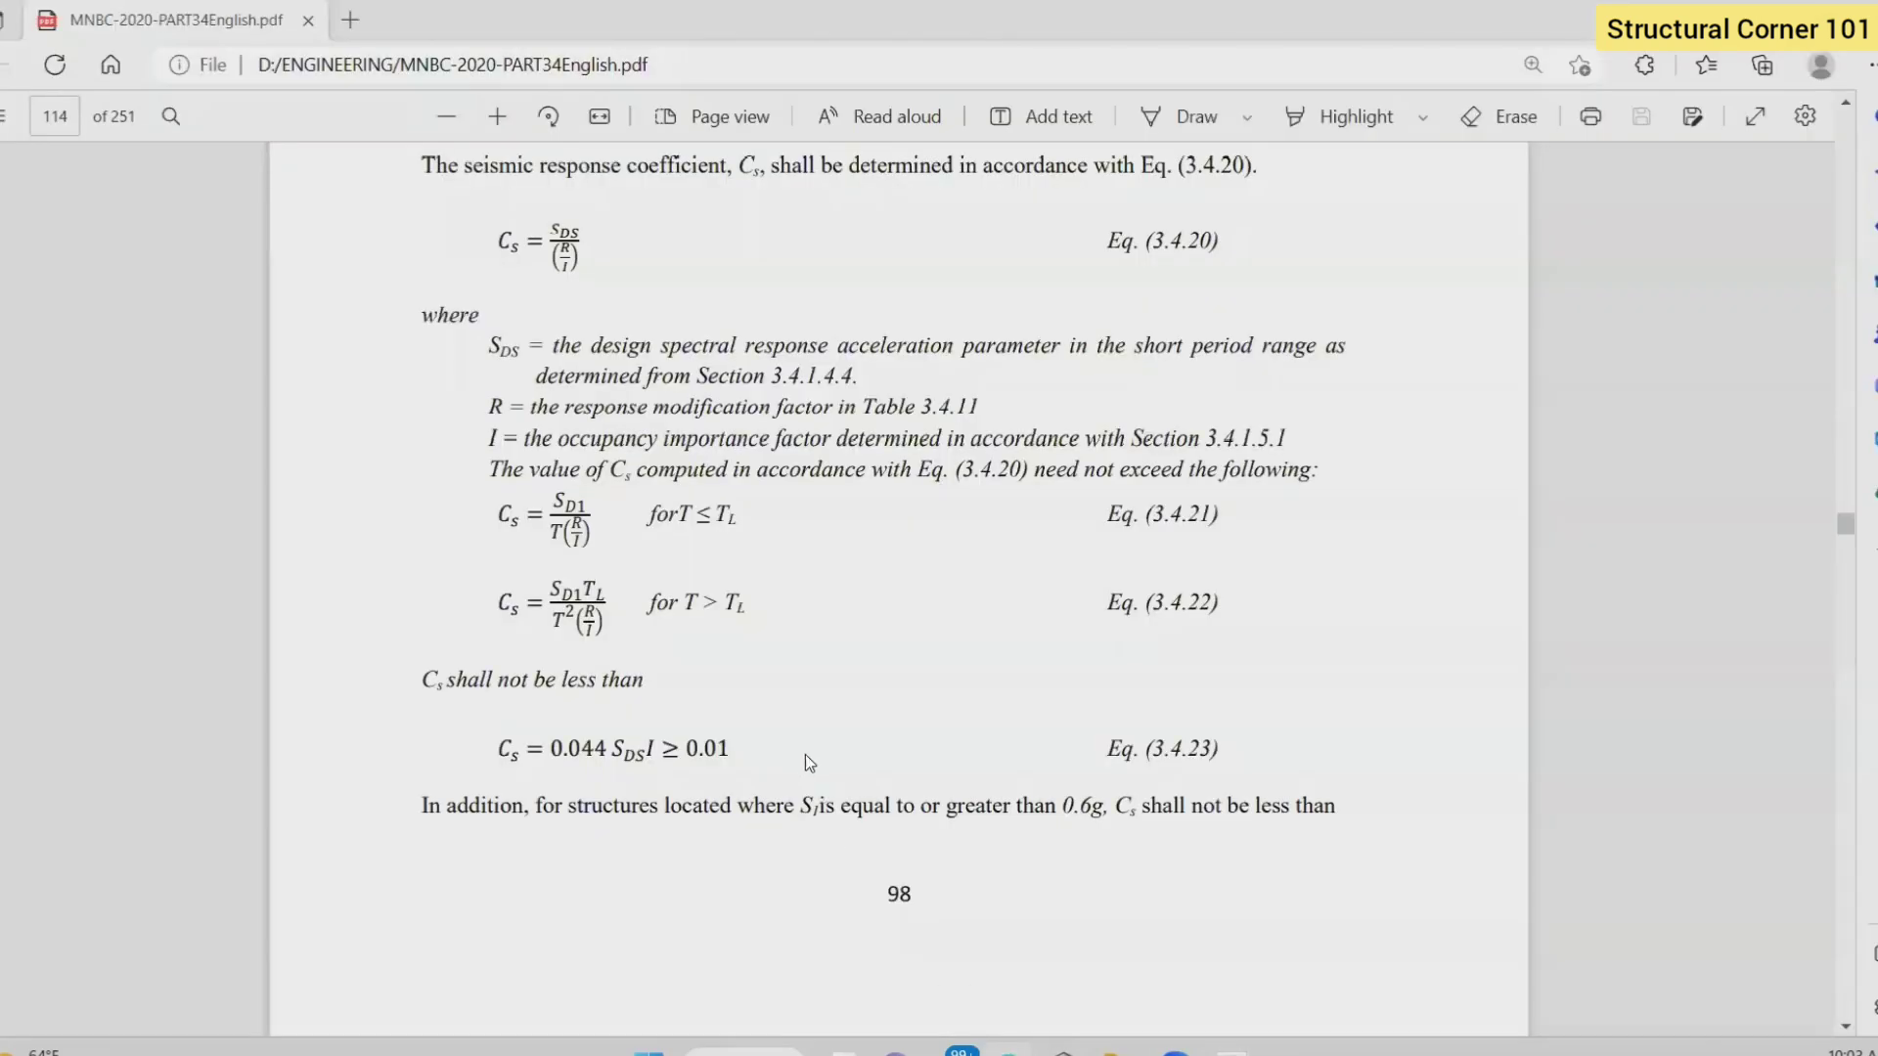
scroll(815, 779, "up", 5)
scroll(820, 665, "down", 15)
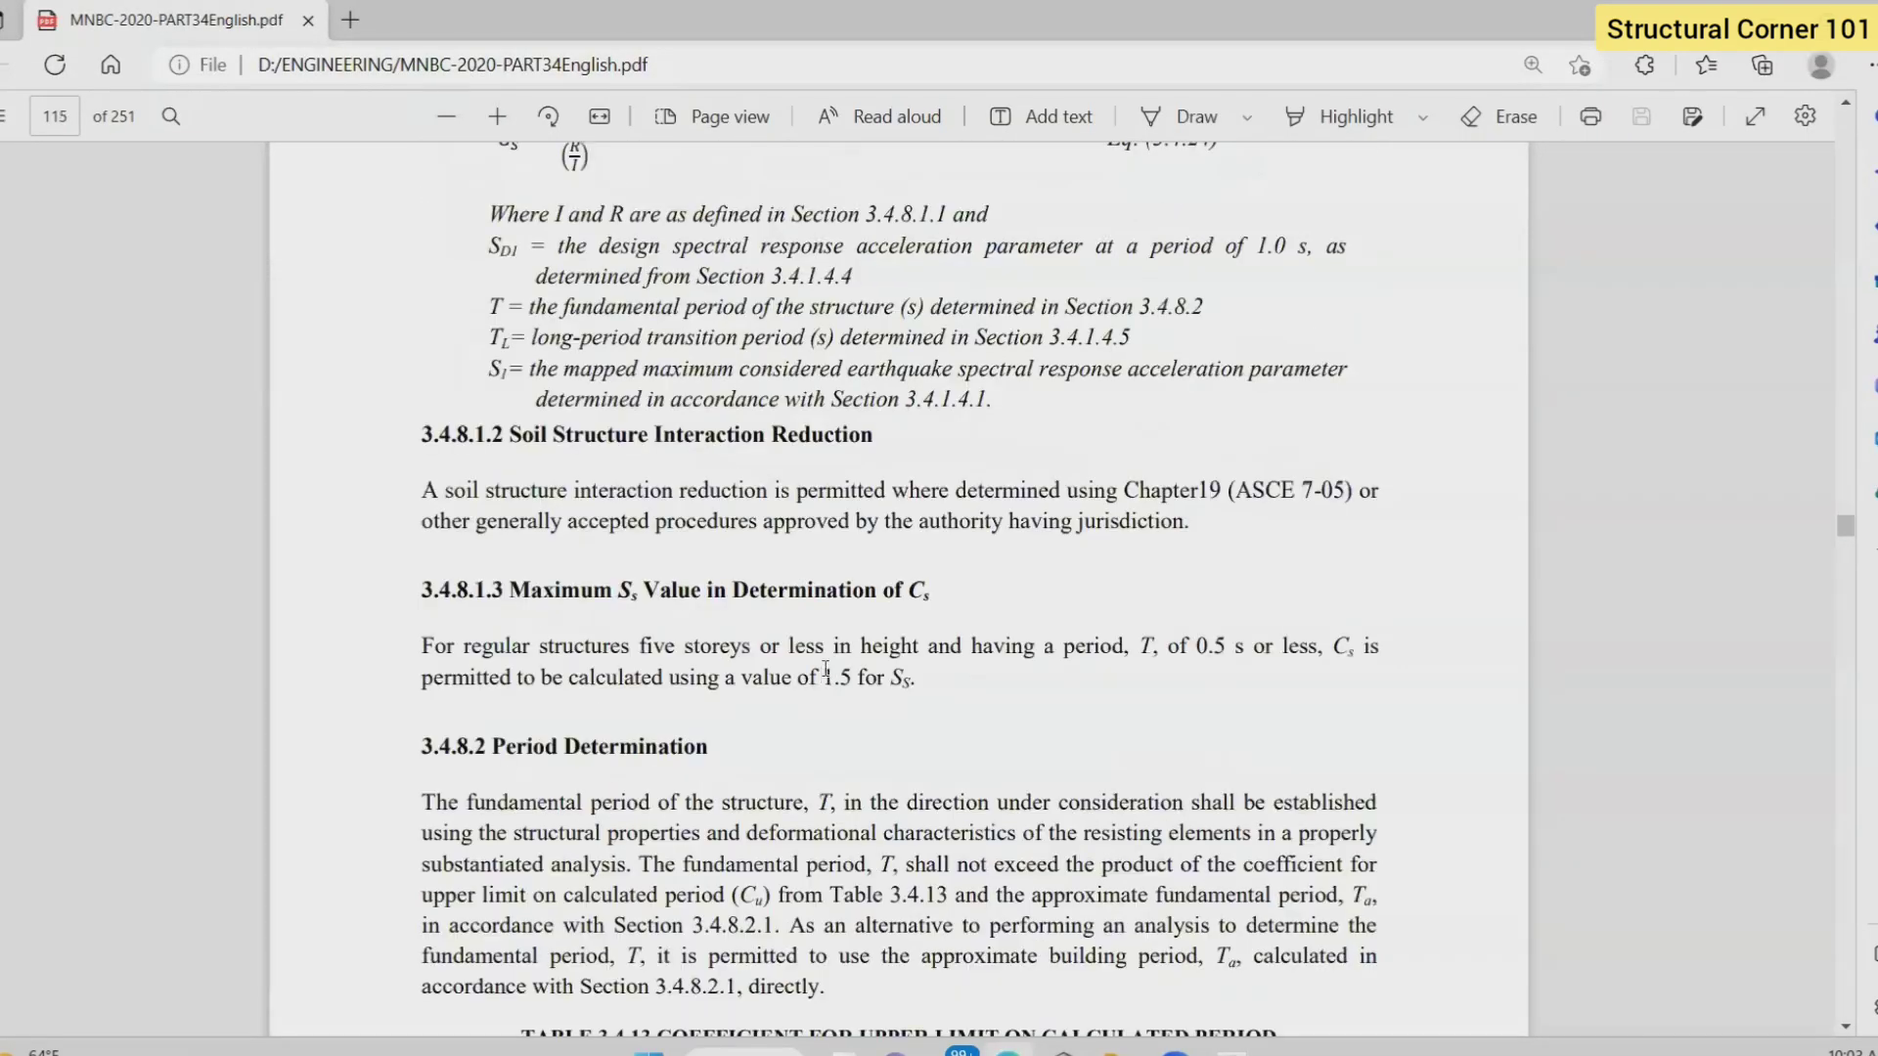
scroll(829, 669, "down", 7)
scroll(834, 669, "down", 13)
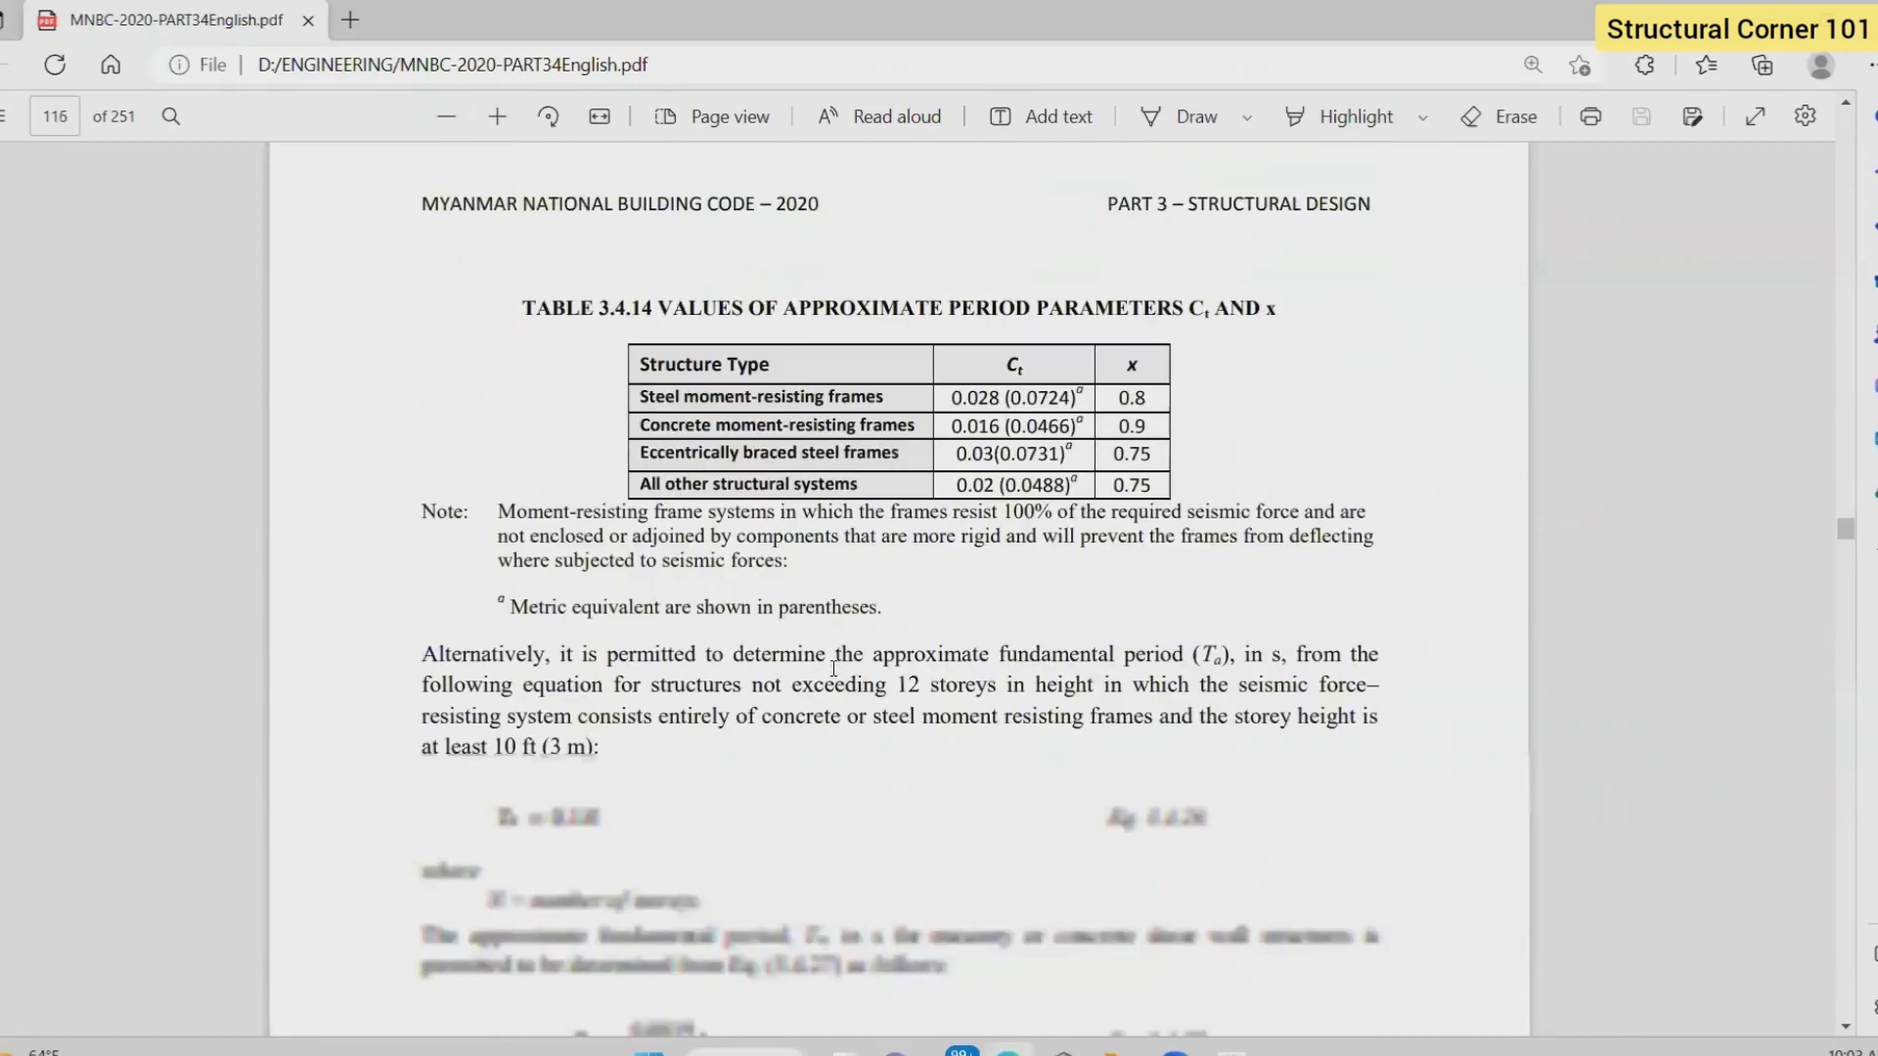
scroll(835, 665, "up", 4)
scroll(834, 668, "up", 17)
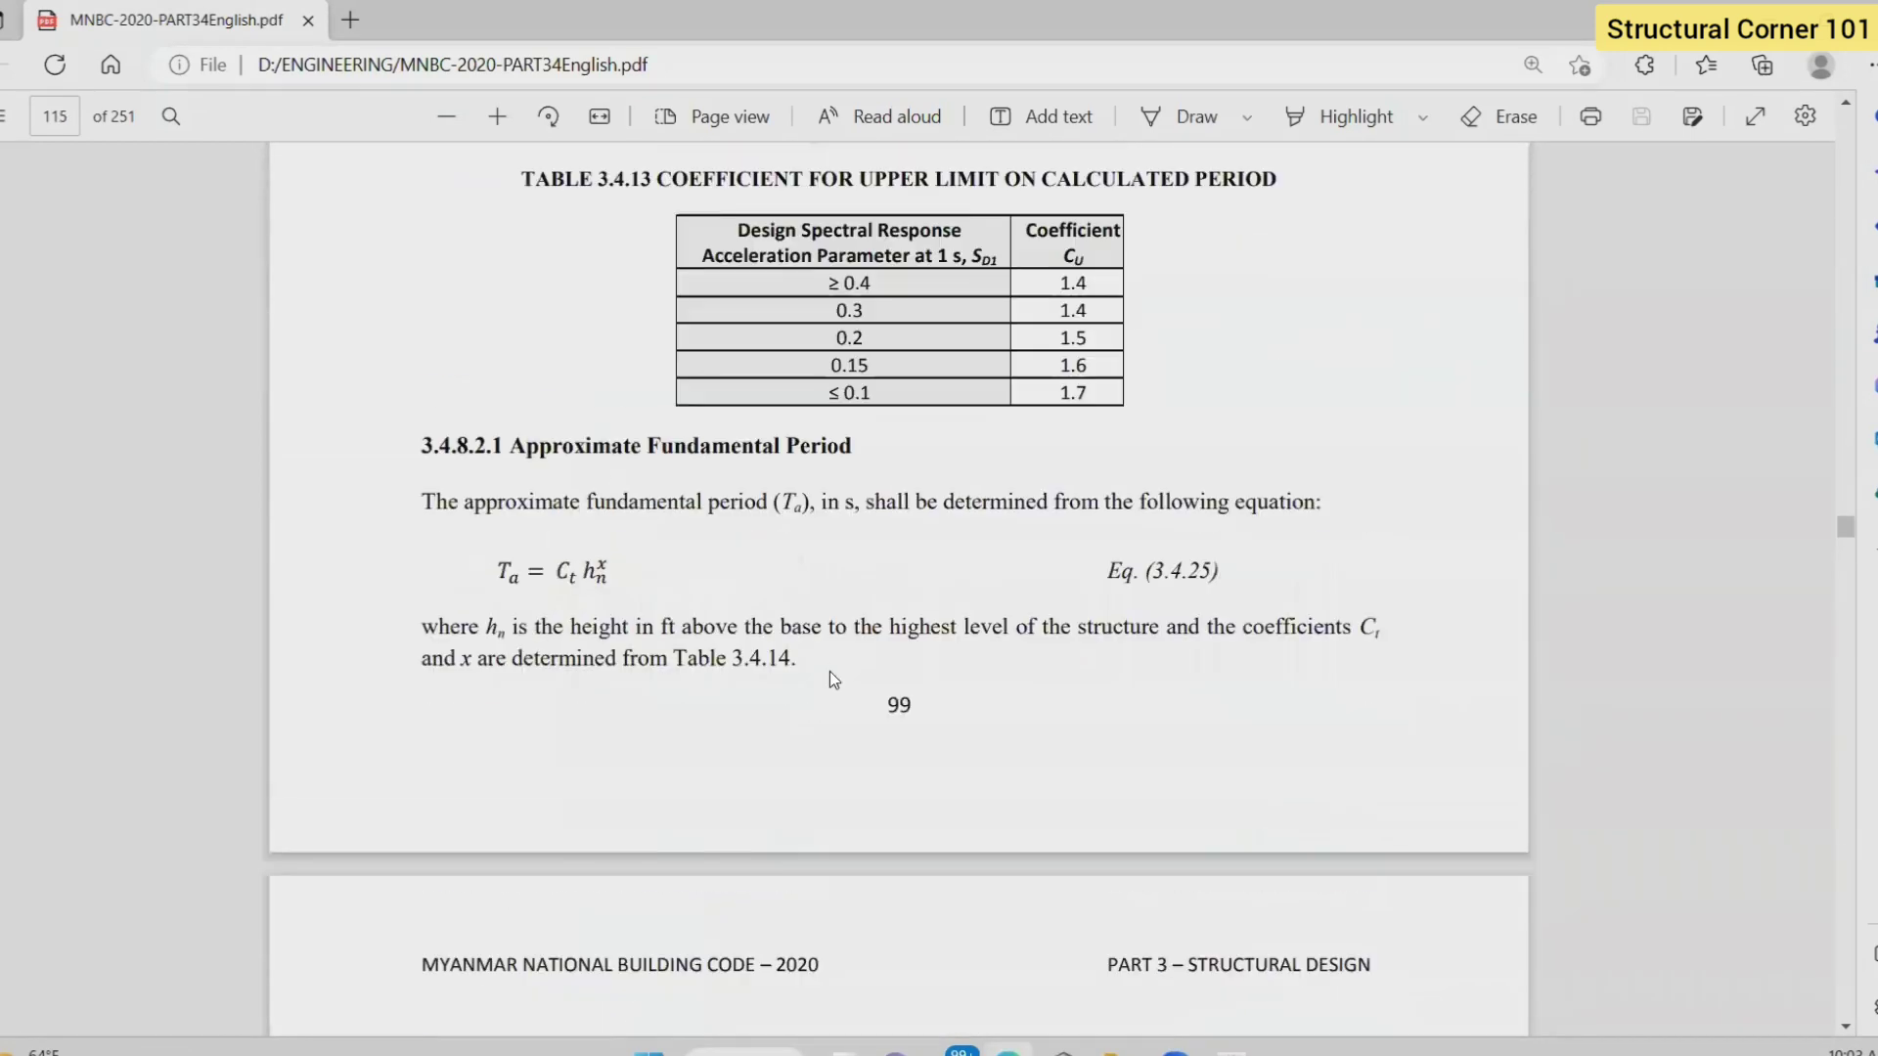
scroll(830, 671, "down", 7)
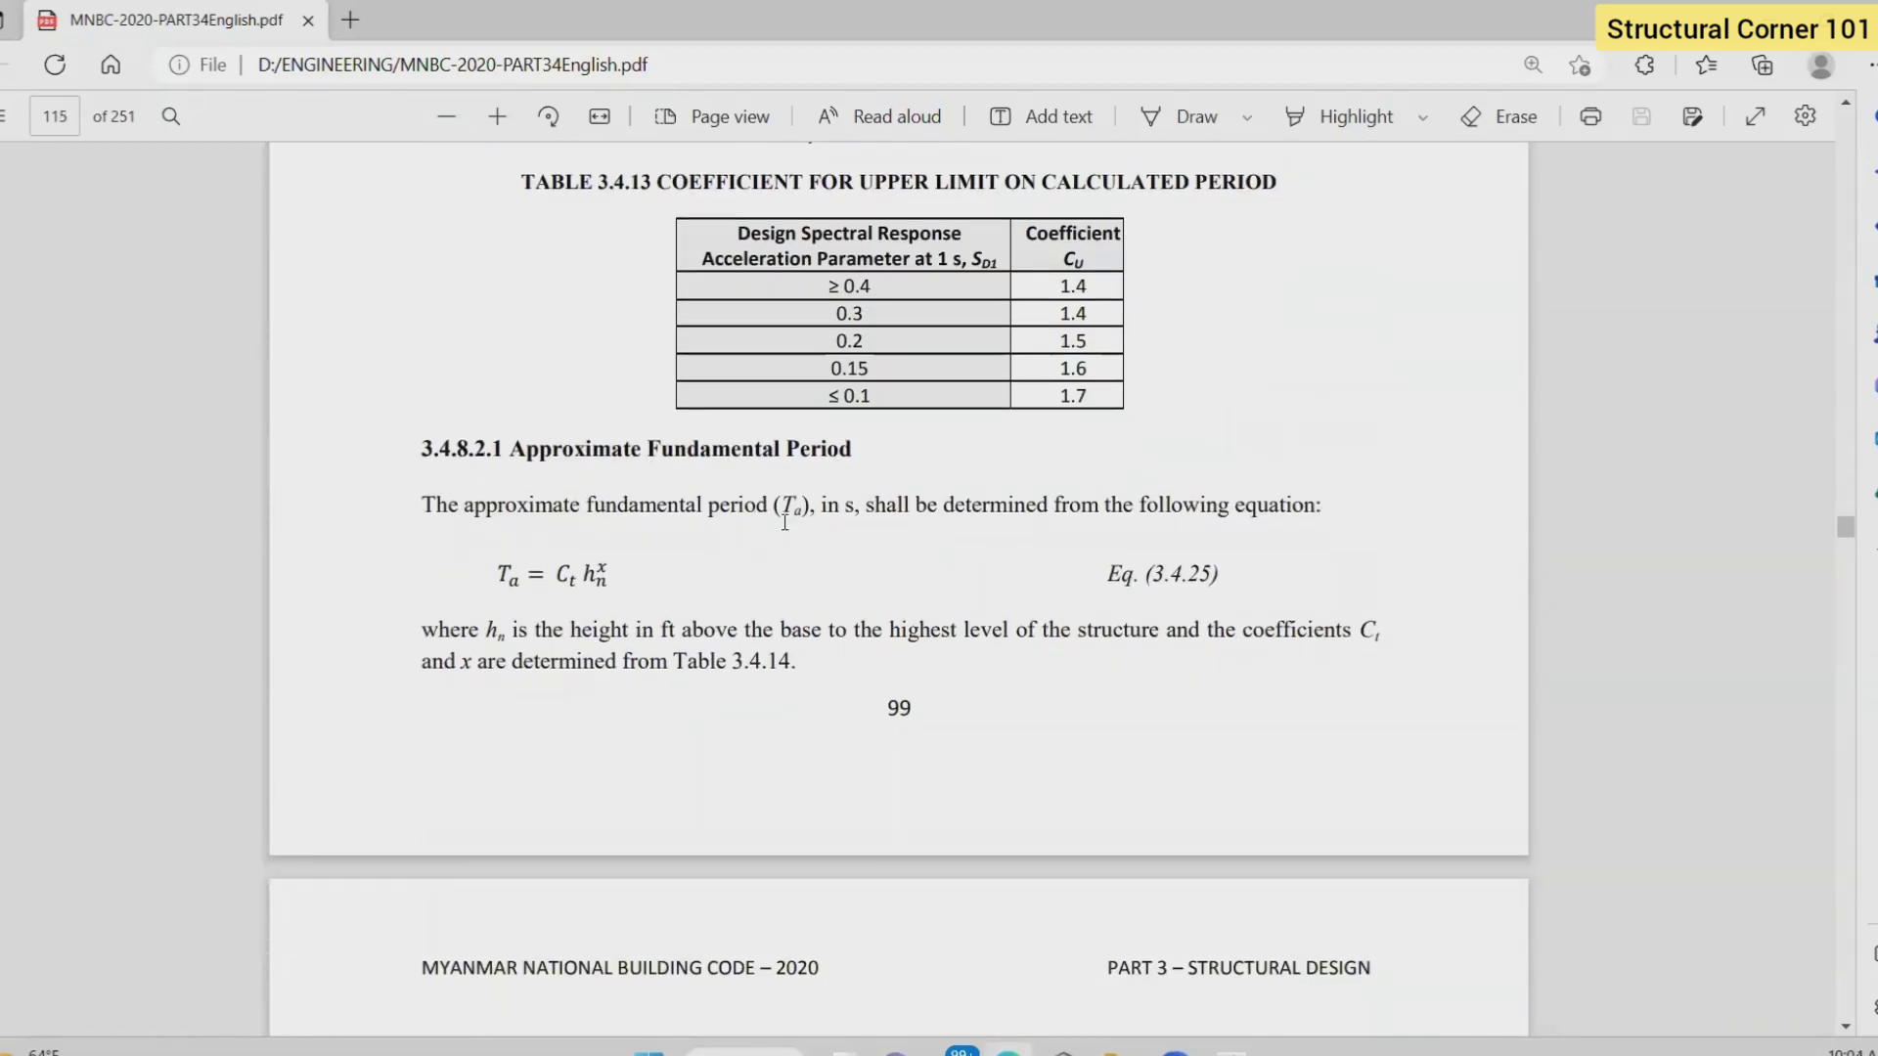
double_click(804, 516)
left_click(711, 526)
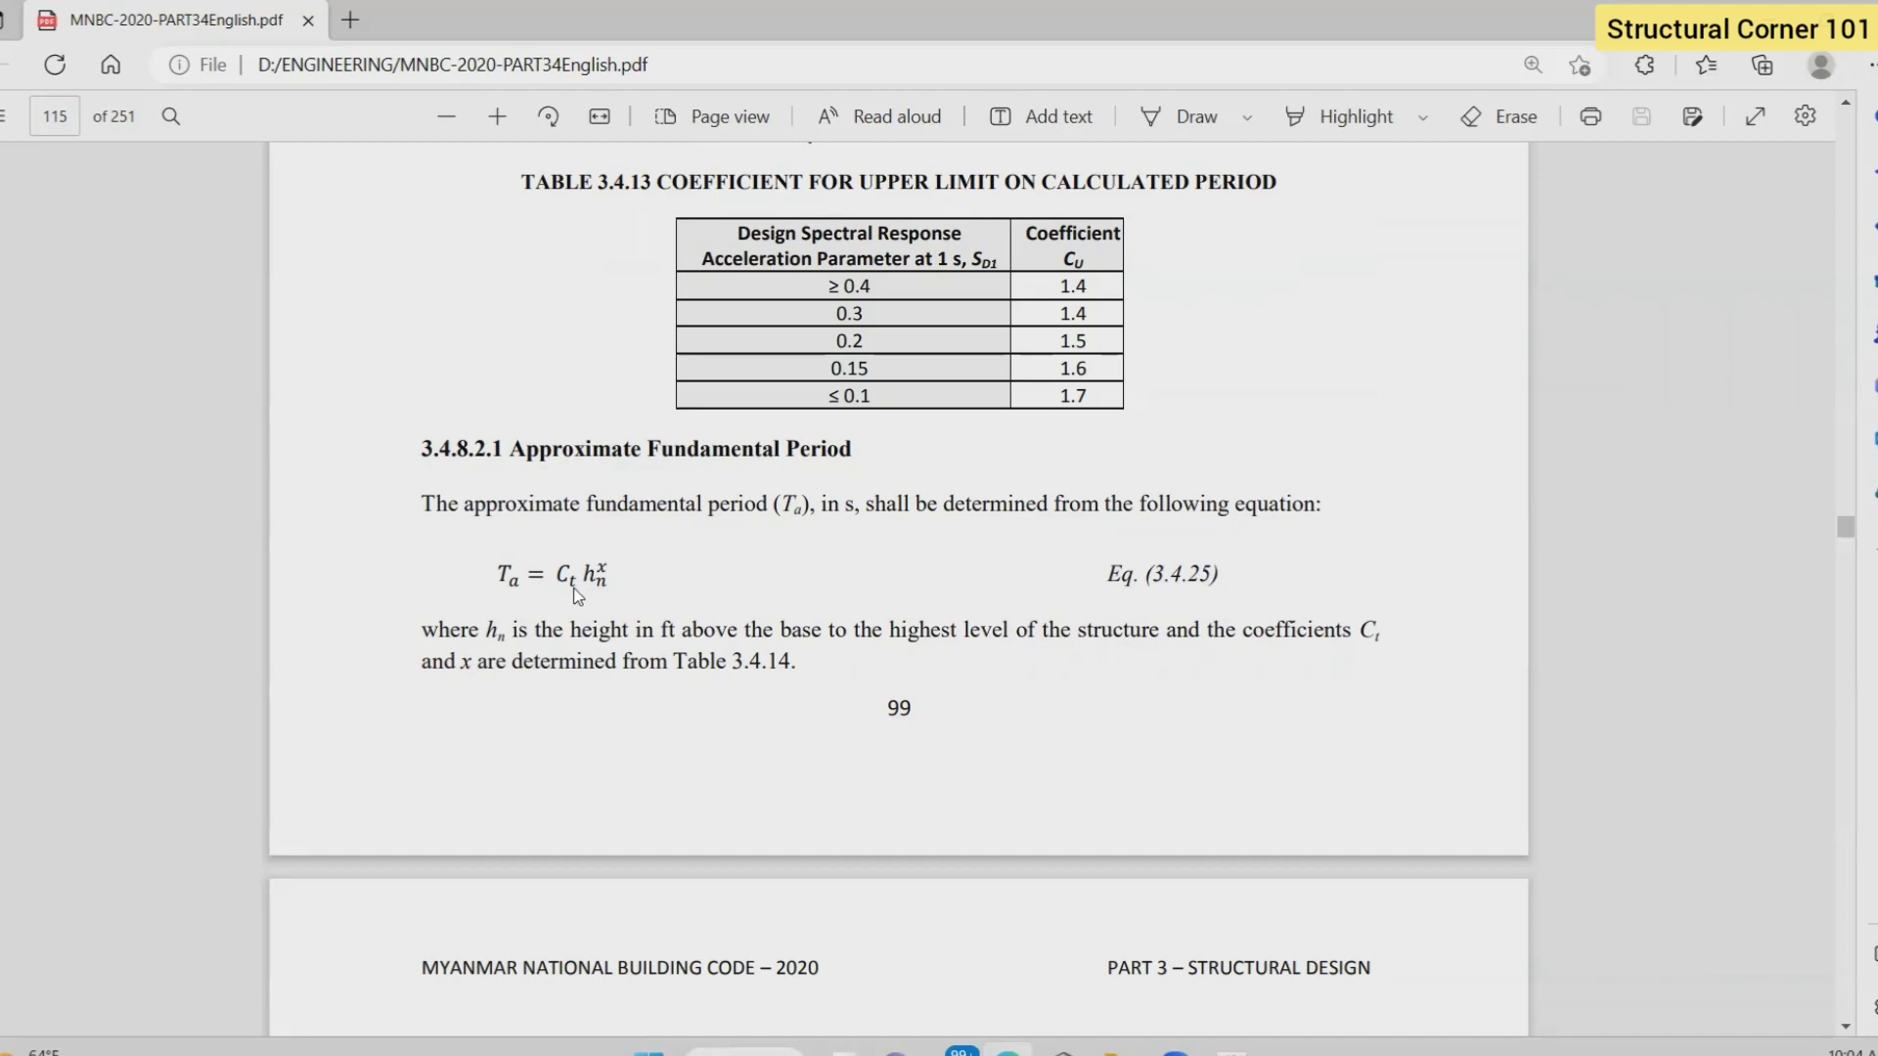
- Highlight exponent x, then the concrete moment-resisting frames row and its 0.9 value in Table 3.4.14
left_click_drag(598, 569, 656, 581)
scroll(802, 606, "down", 7)
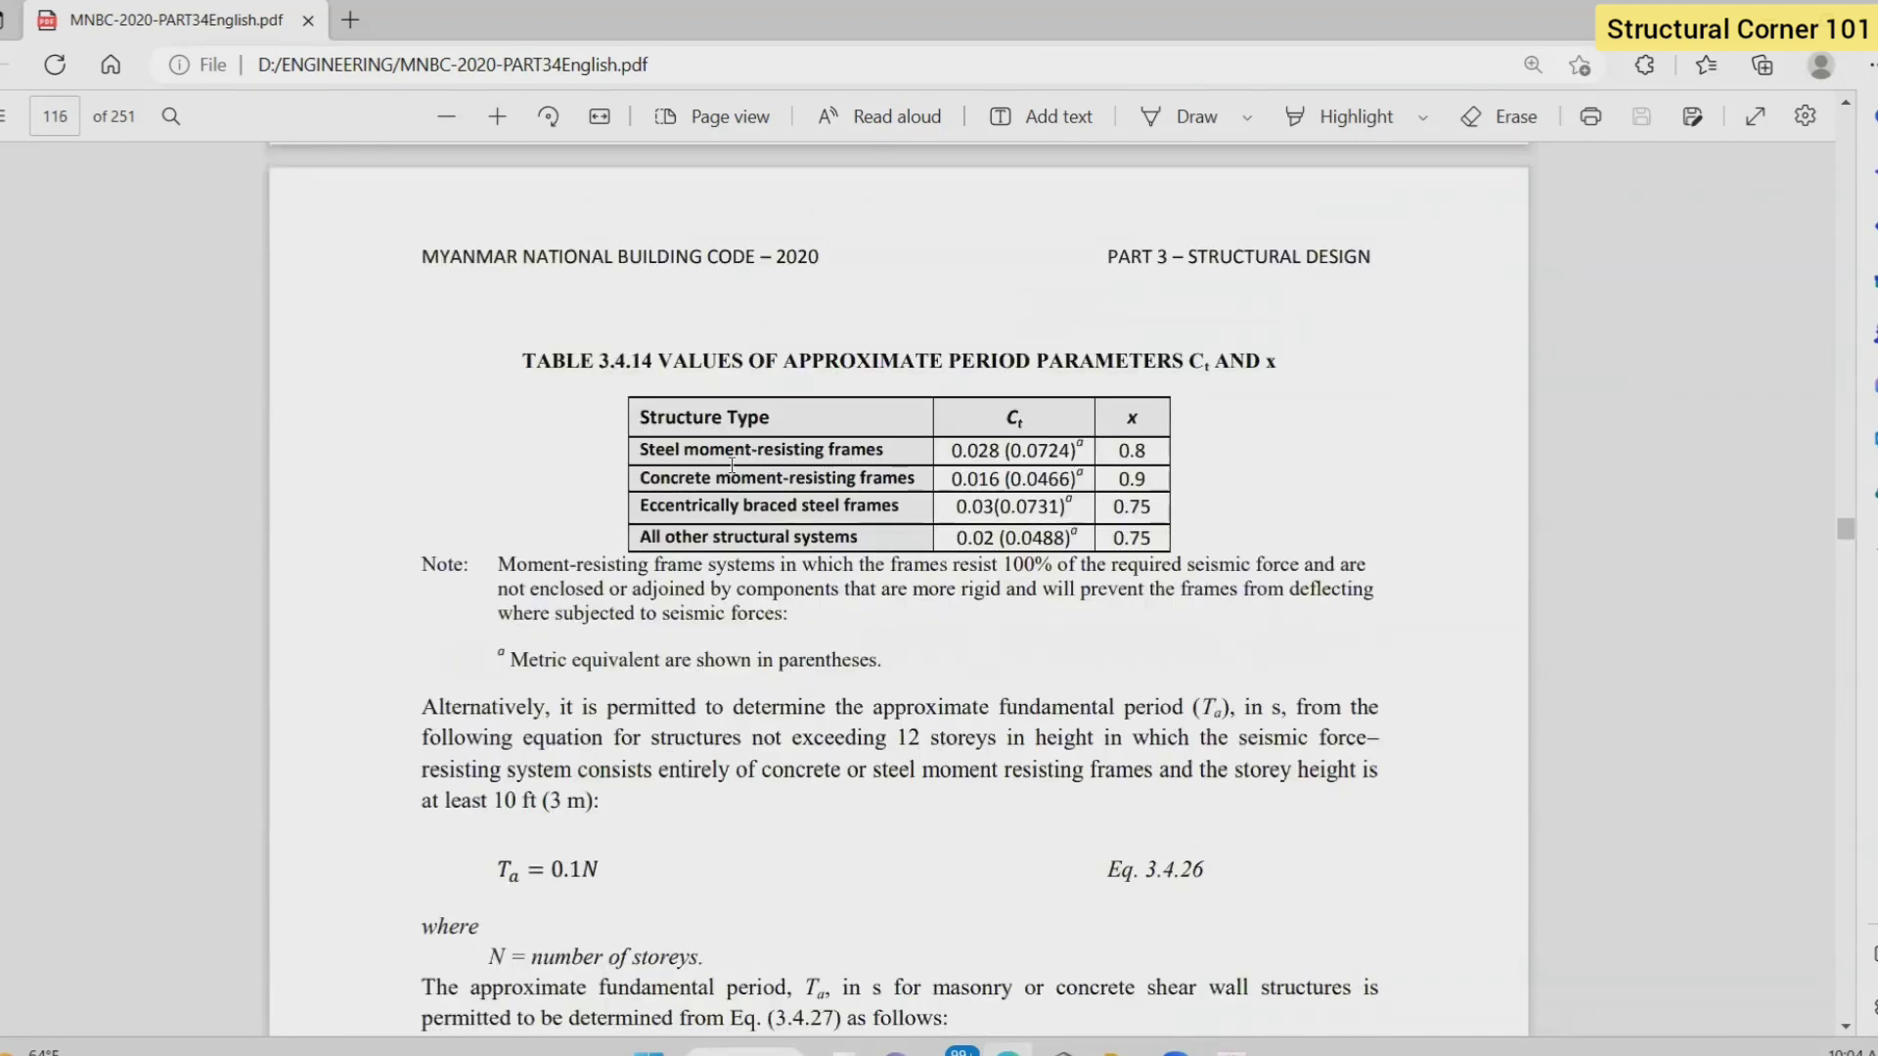
left_click_drag(640, 479, 1169, 480)
left_click(982, 494)
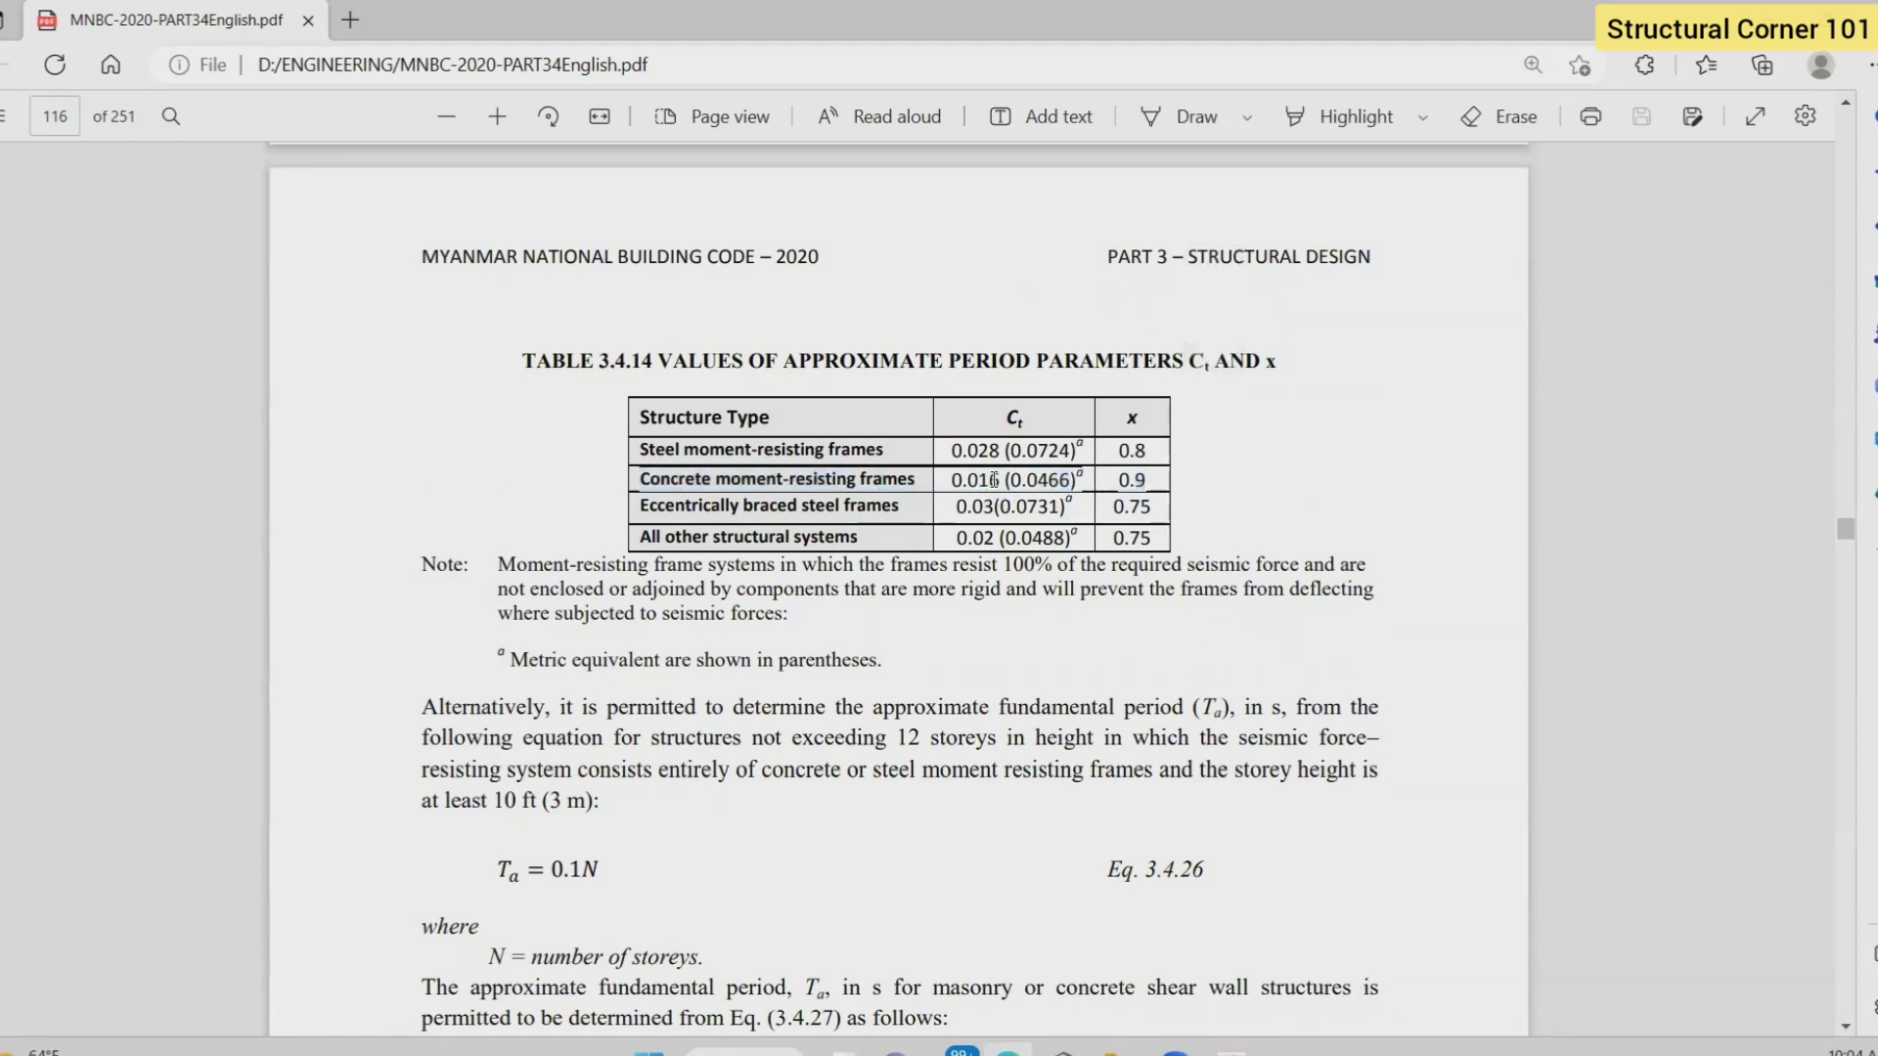
left_click_drag(1116, 478, 1150, 479)
- Back in ETABS, keep Base as the bottom story and select a spectral acceleration value
mouse_move(1232, 1049)
left_click(1230, 951)
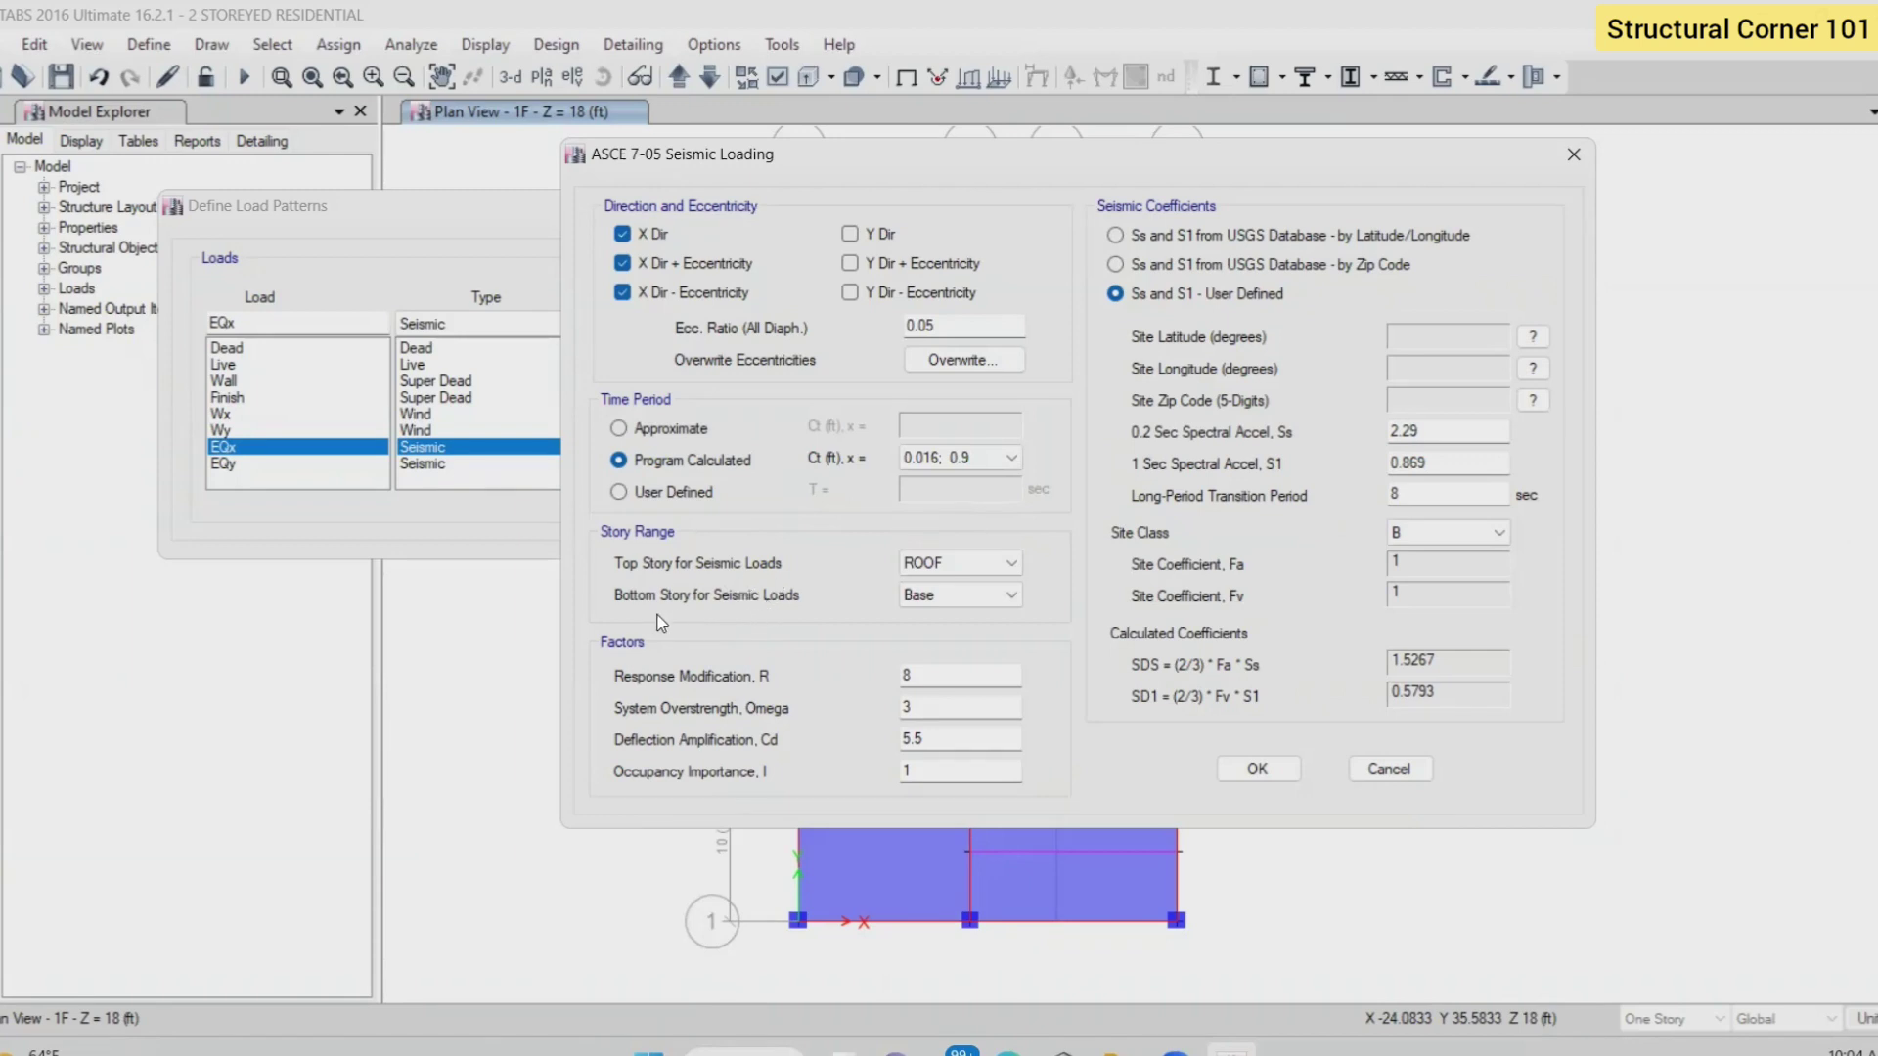
left_click(939, 596)
left_click(920, 669)
left_click_drag(1467, 463, 1390, 463)
- Return to the code PDF and scroll back to Table 3.4.1 on page 86
key("BackSpace")
left_click(1007, 1048)
left_click(907, 626)
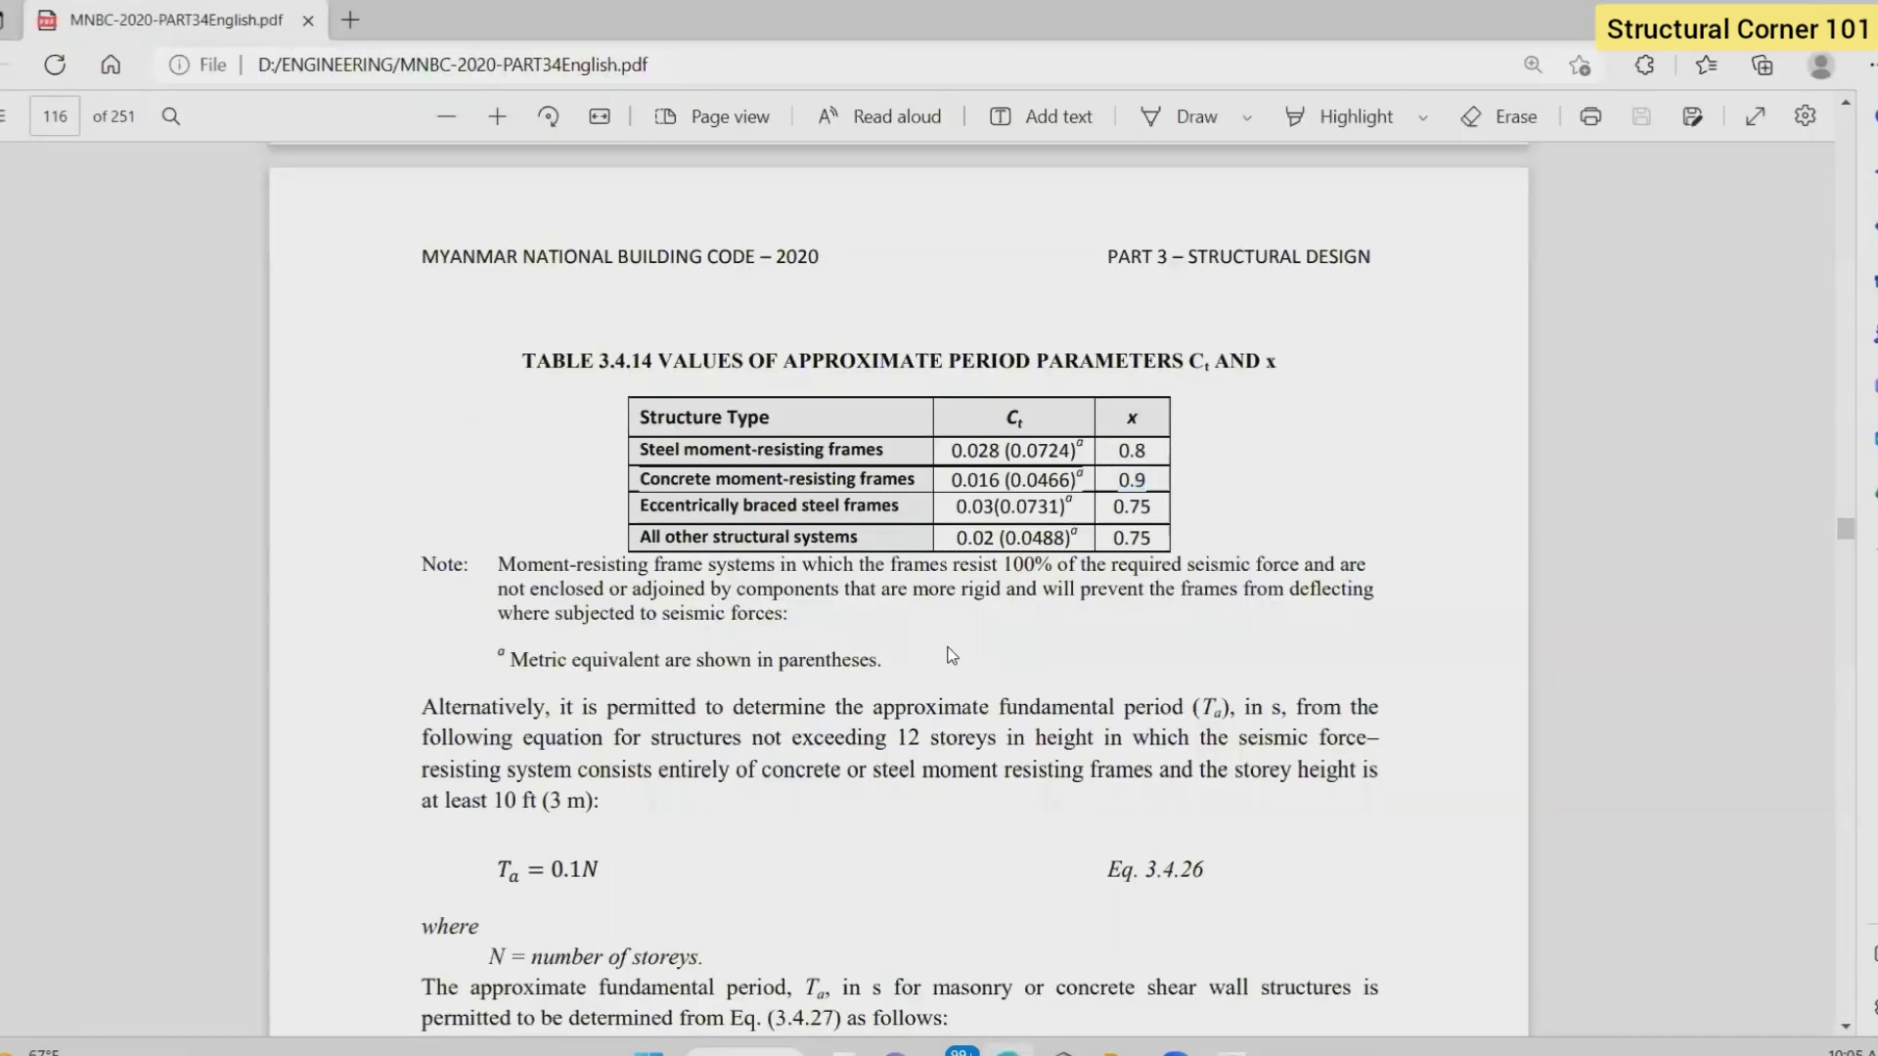
scroll(959, 641, "up", 20)
scroll(998, 638, "down", 3)
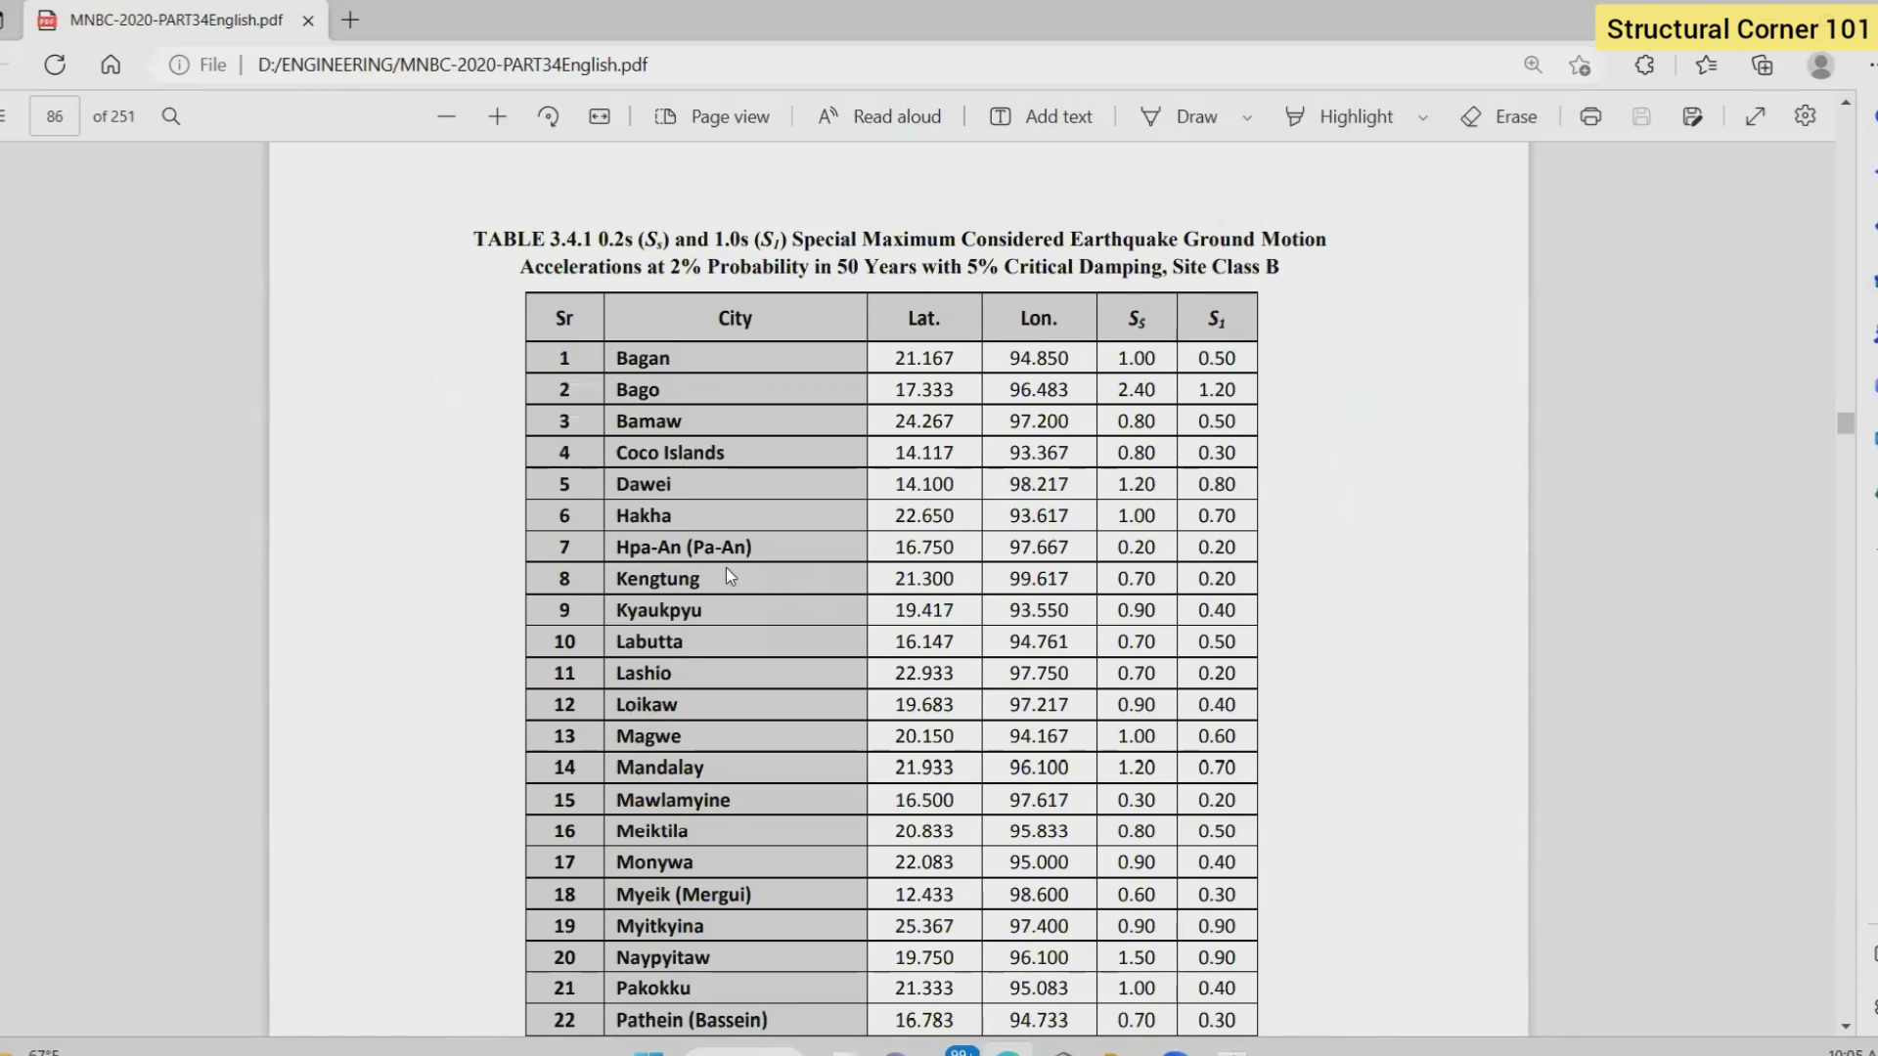
scroll(724, 566, "up", 1)
scroll(719, 568, "up", 8)
scroll(716, 583, "down", 6)
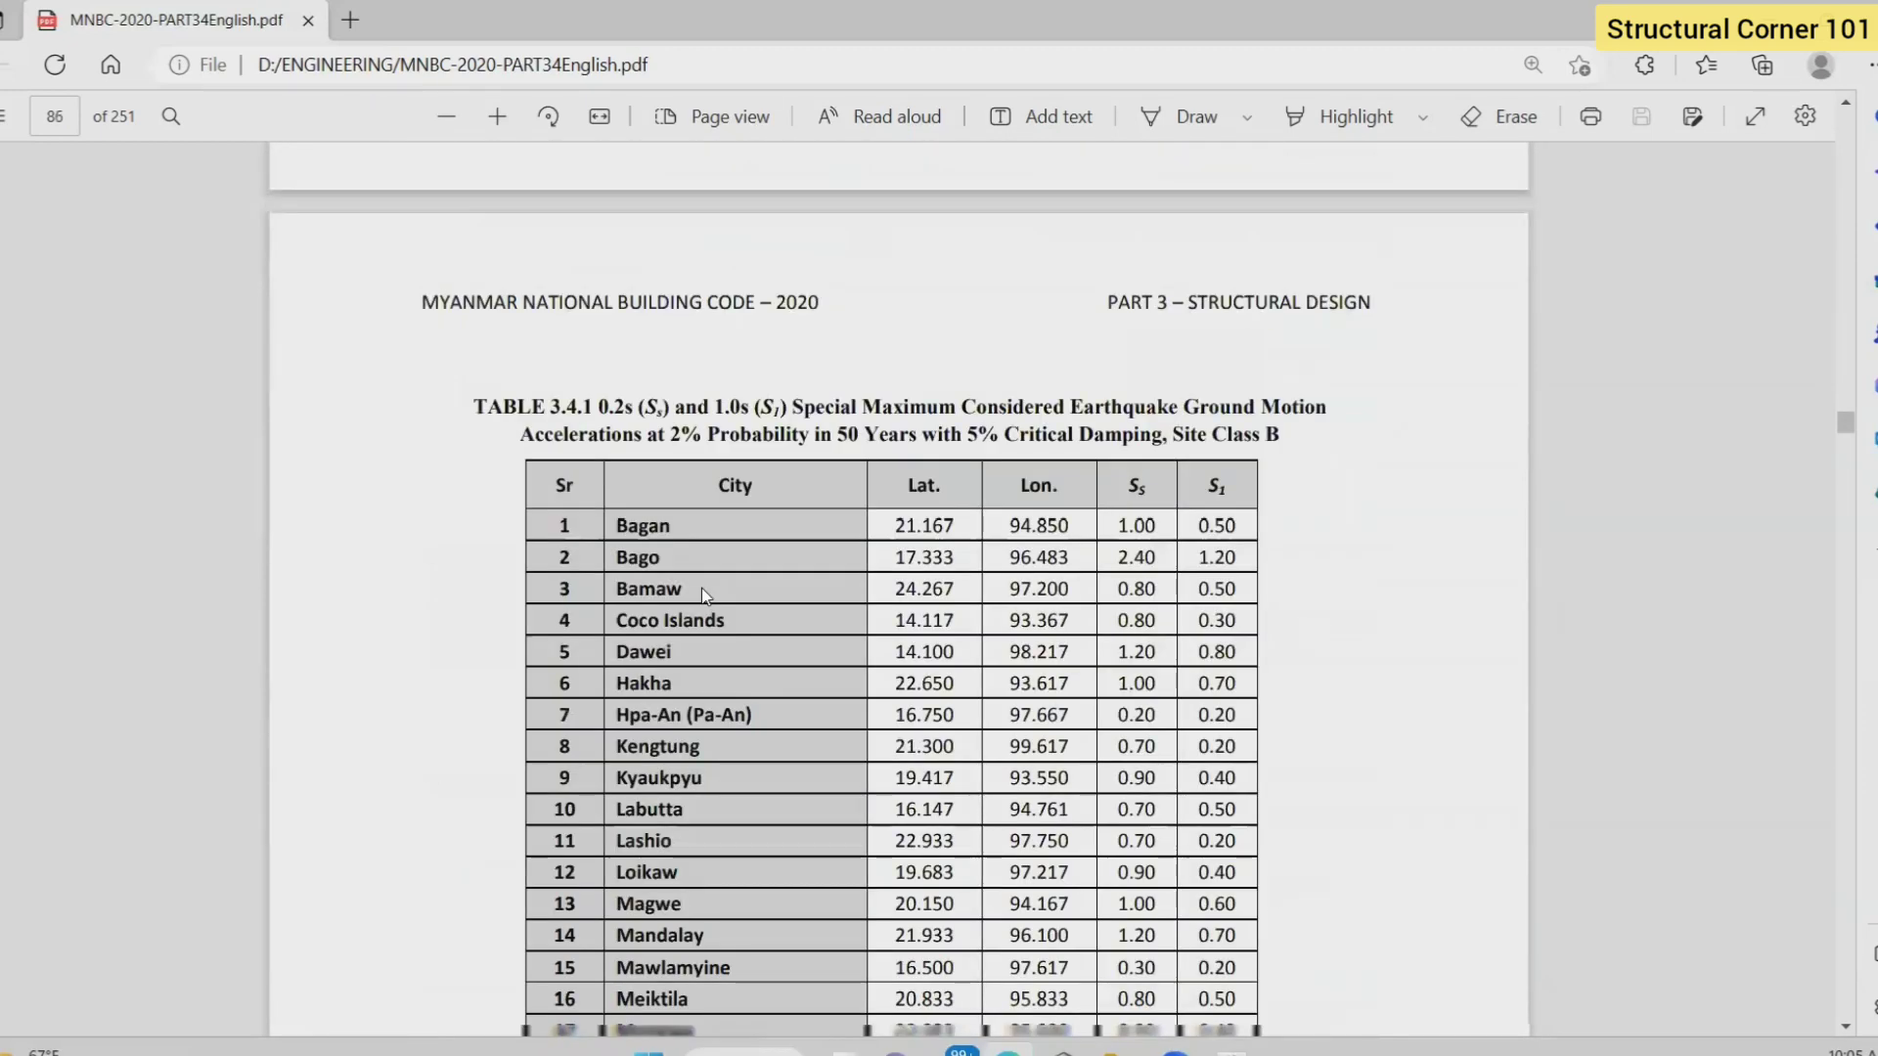
scroll(709, 589, "down", 2)
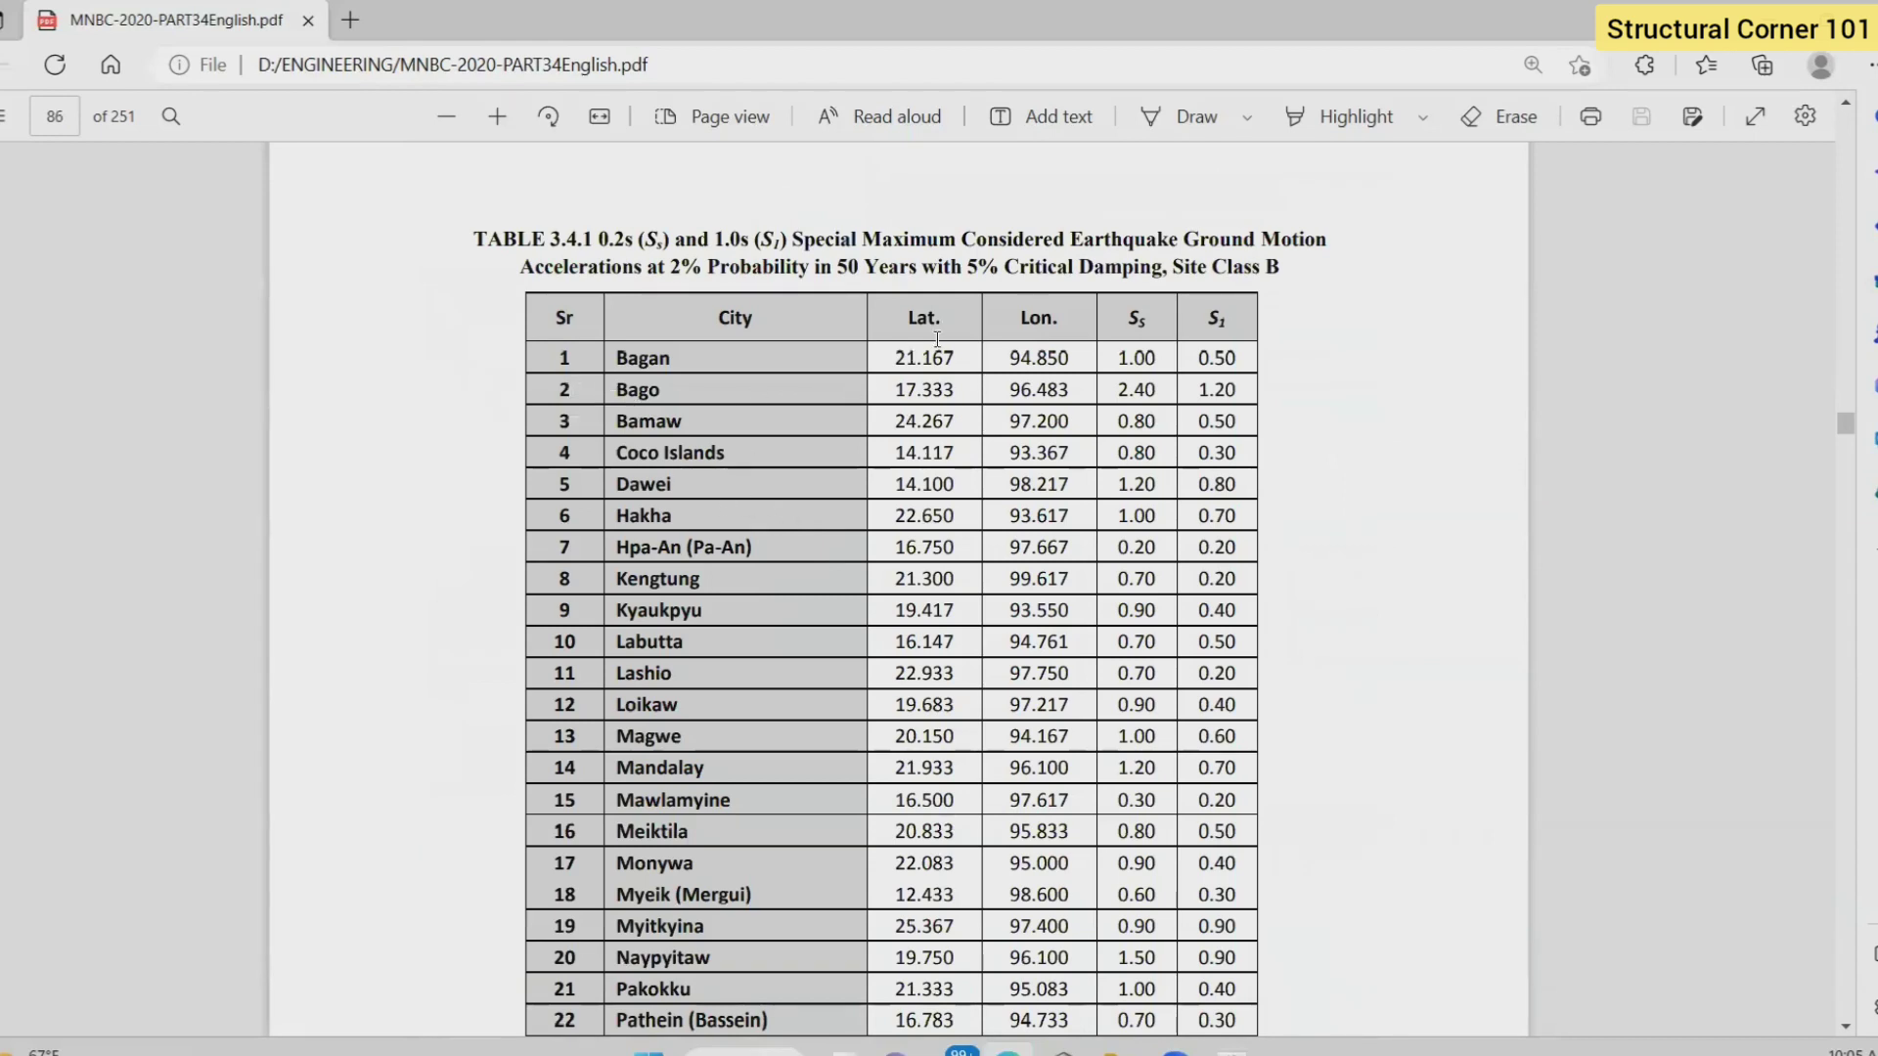
- Check the S1 heading and Site Class B title, then scroll to Yangon's Ss 0.70, S1 0.20 row
left_click_drag(1205, 320, 1227, 320)
left_click(1071, 415)
left_click_drag(1167, 268, 1288, 268)
left_click(1221, 577)
scroll(1221, 577, "down", 2)
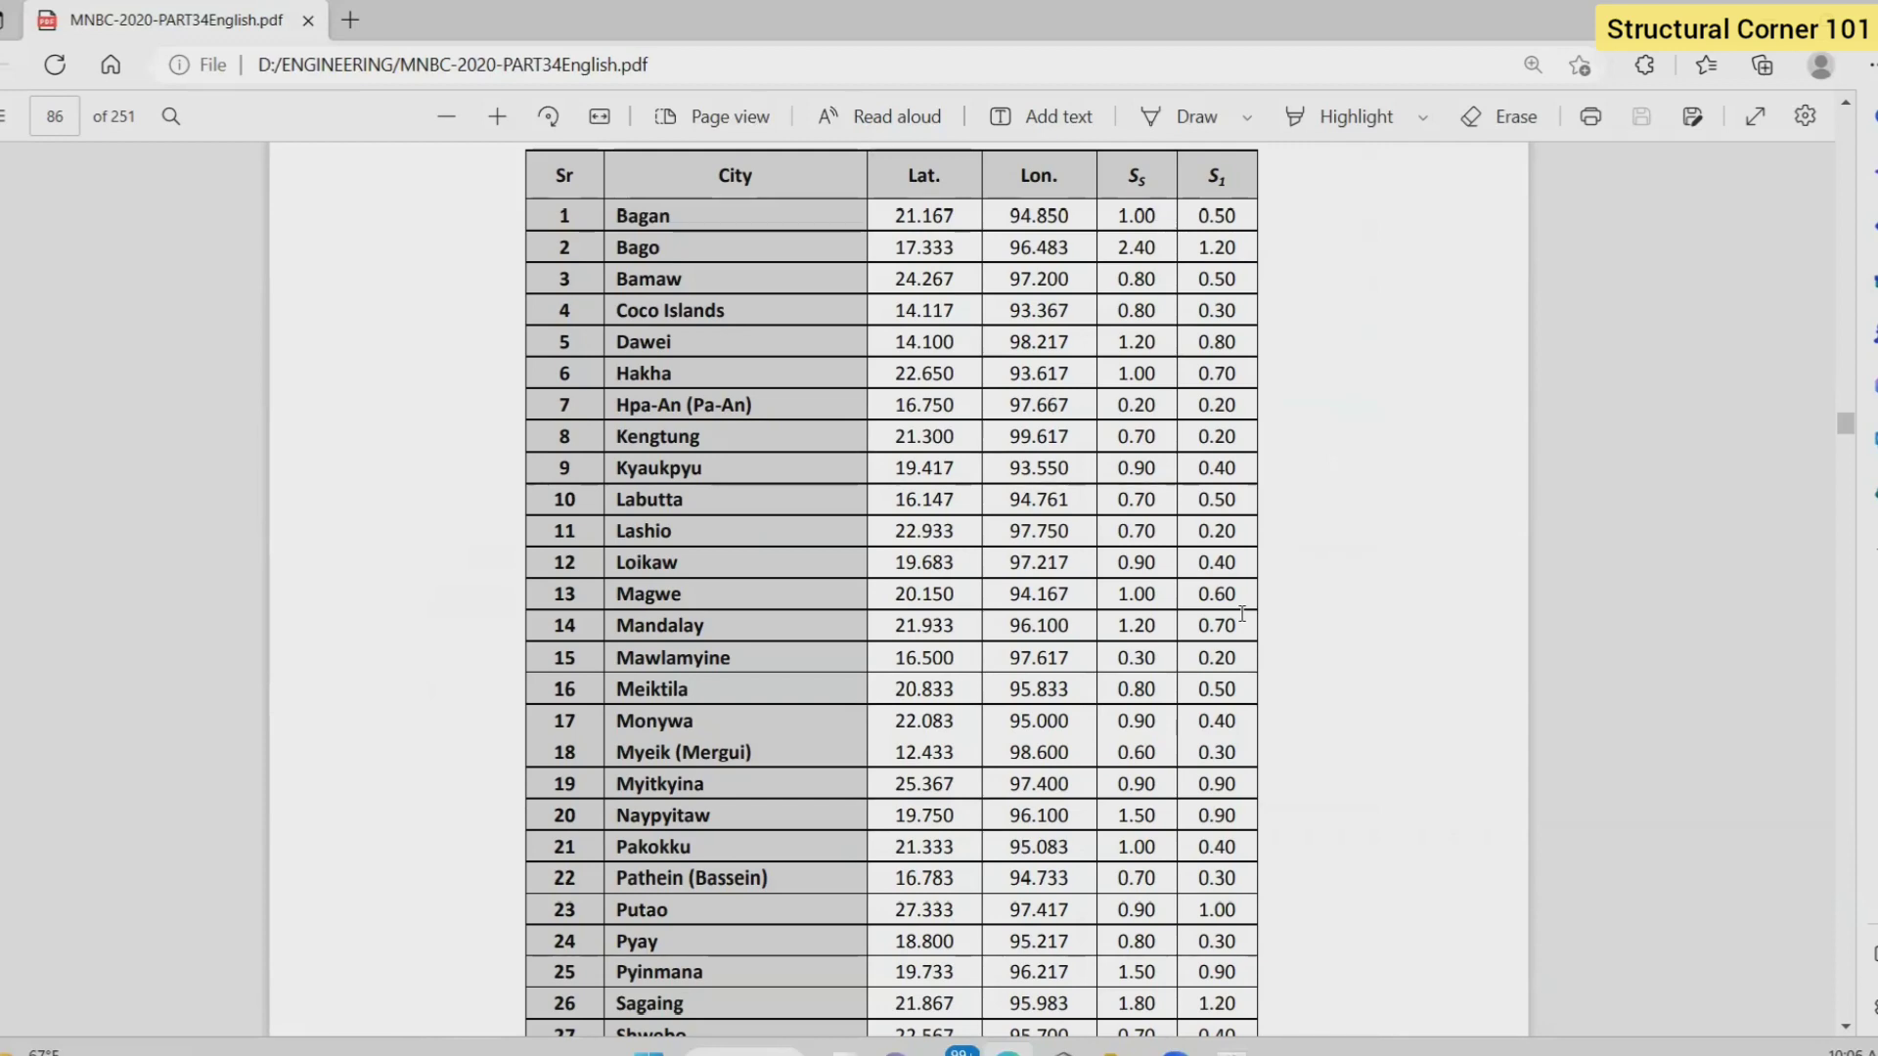
scroll(1241, 613, "up", 4)
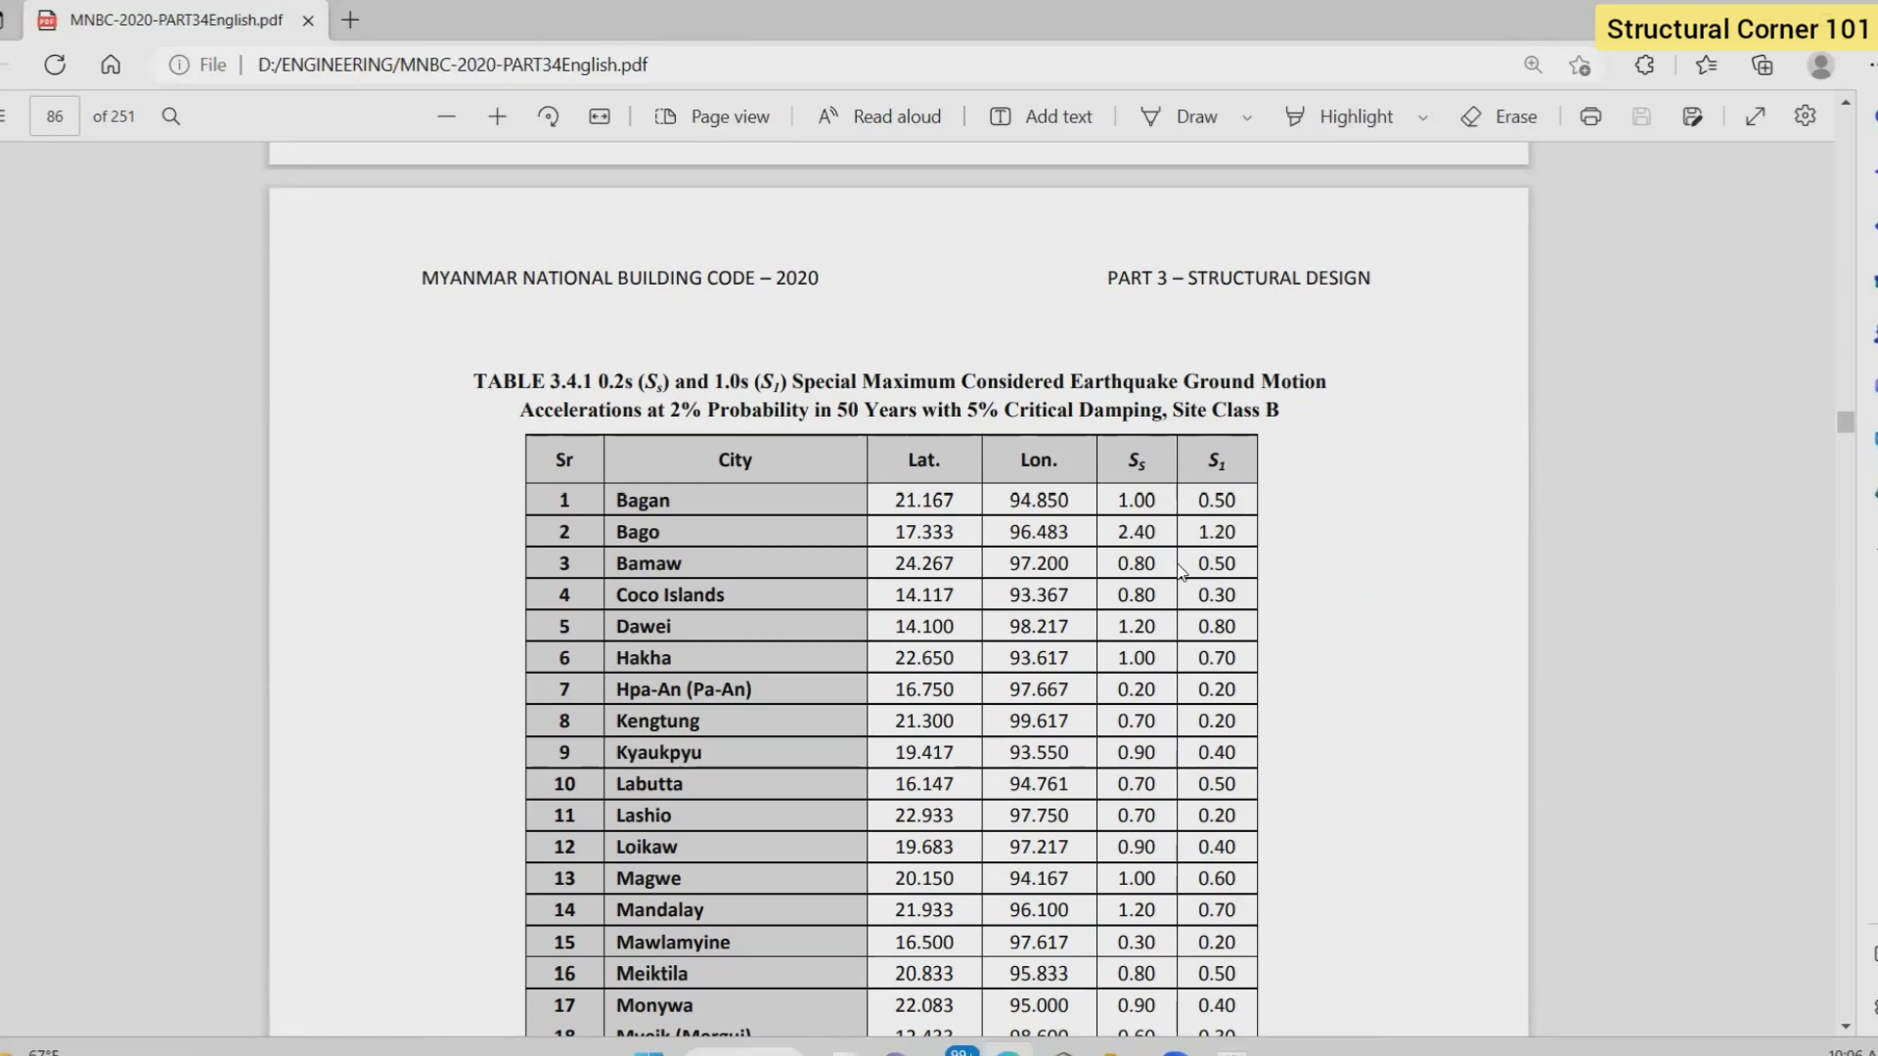
scroll(1223, 624, "down", 7)
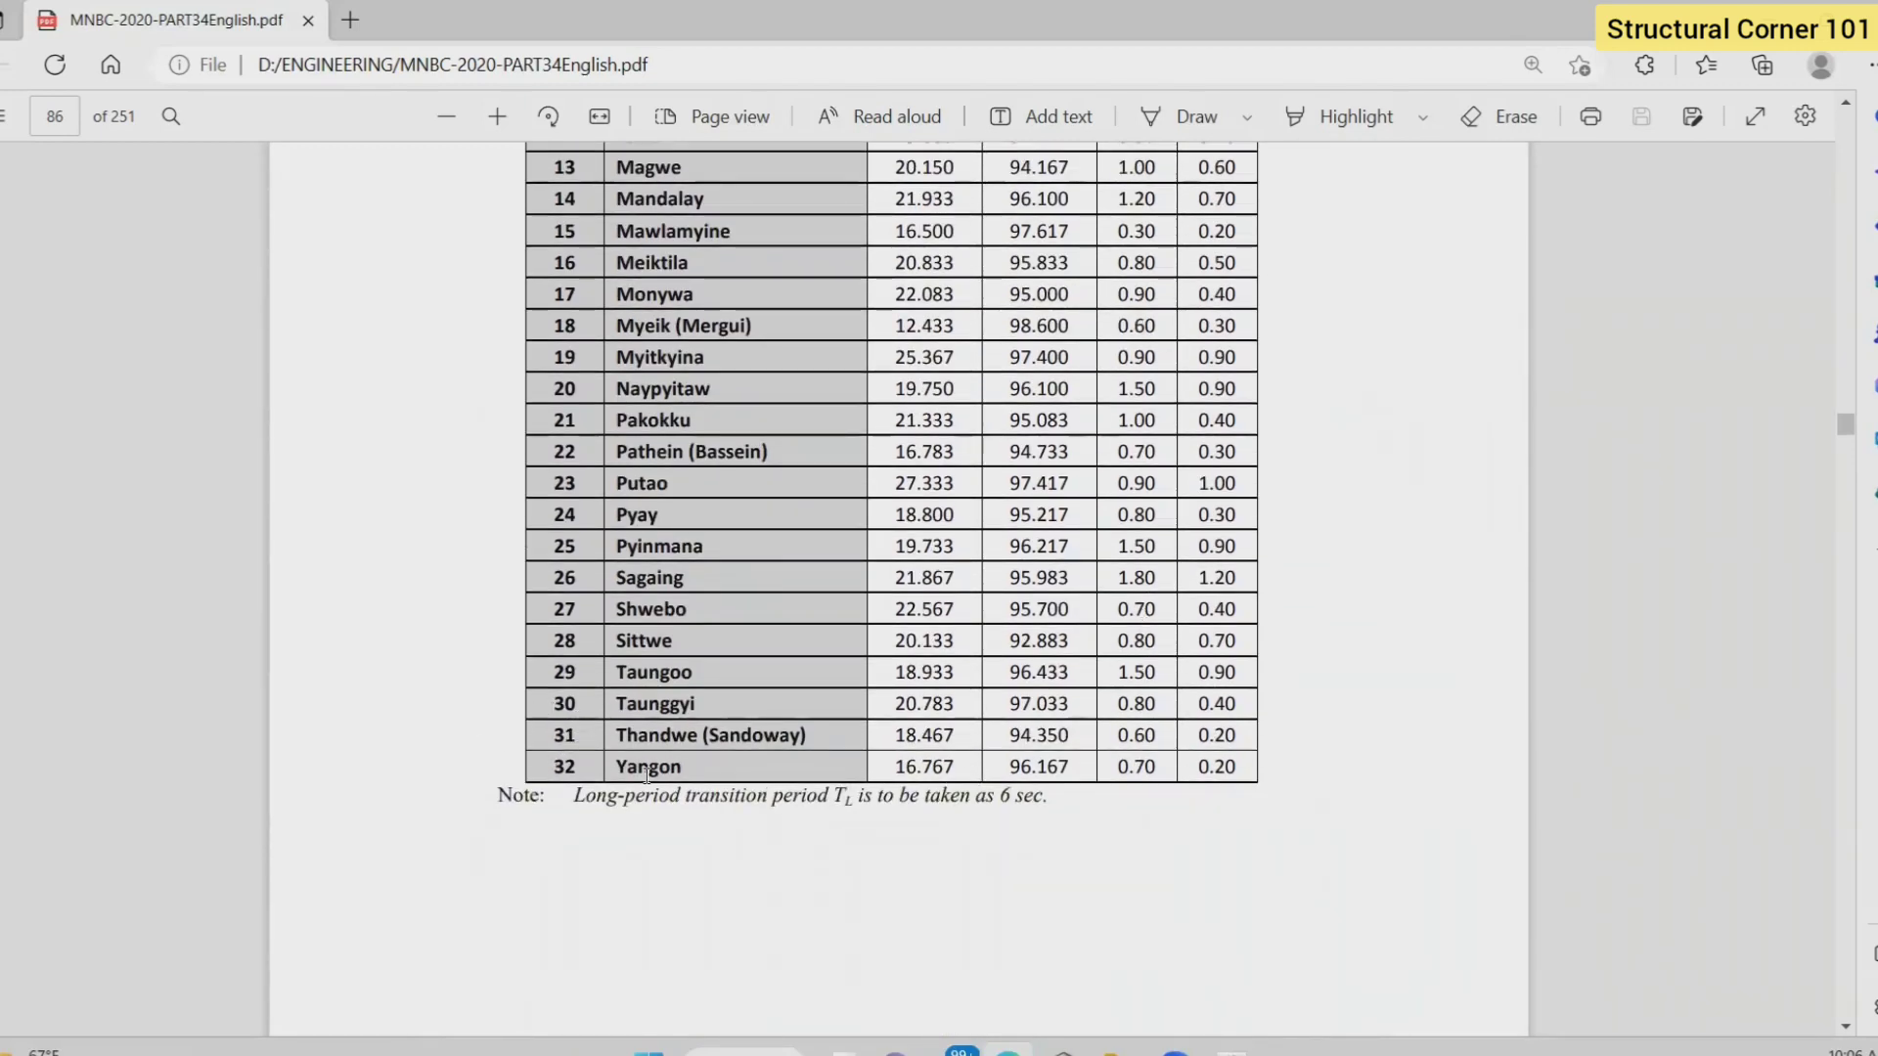
left_click_drag(1117, 768, 1163, 773)
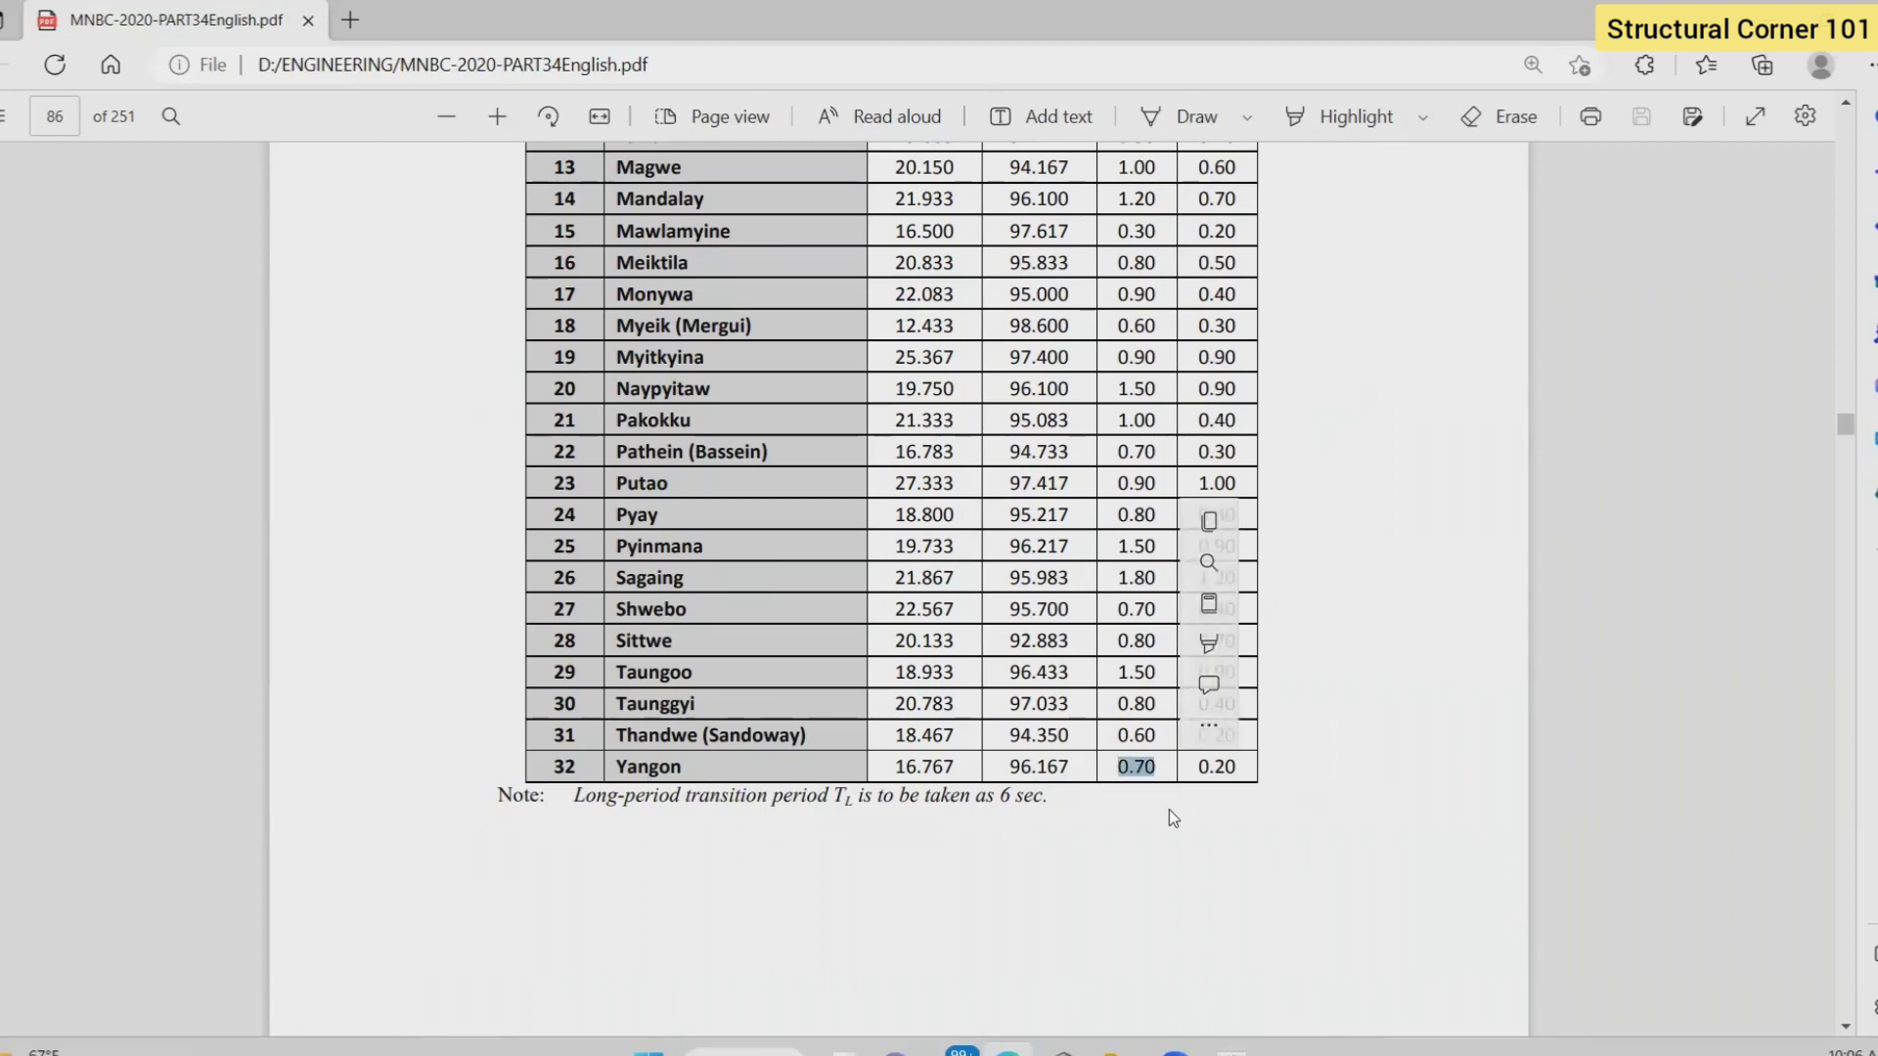
left_click(1252, 807)
scroll(1252, 807, "up", 10)
scroll(1203, 755, "down", 6)
scroll(1202, 756, "down", 5)
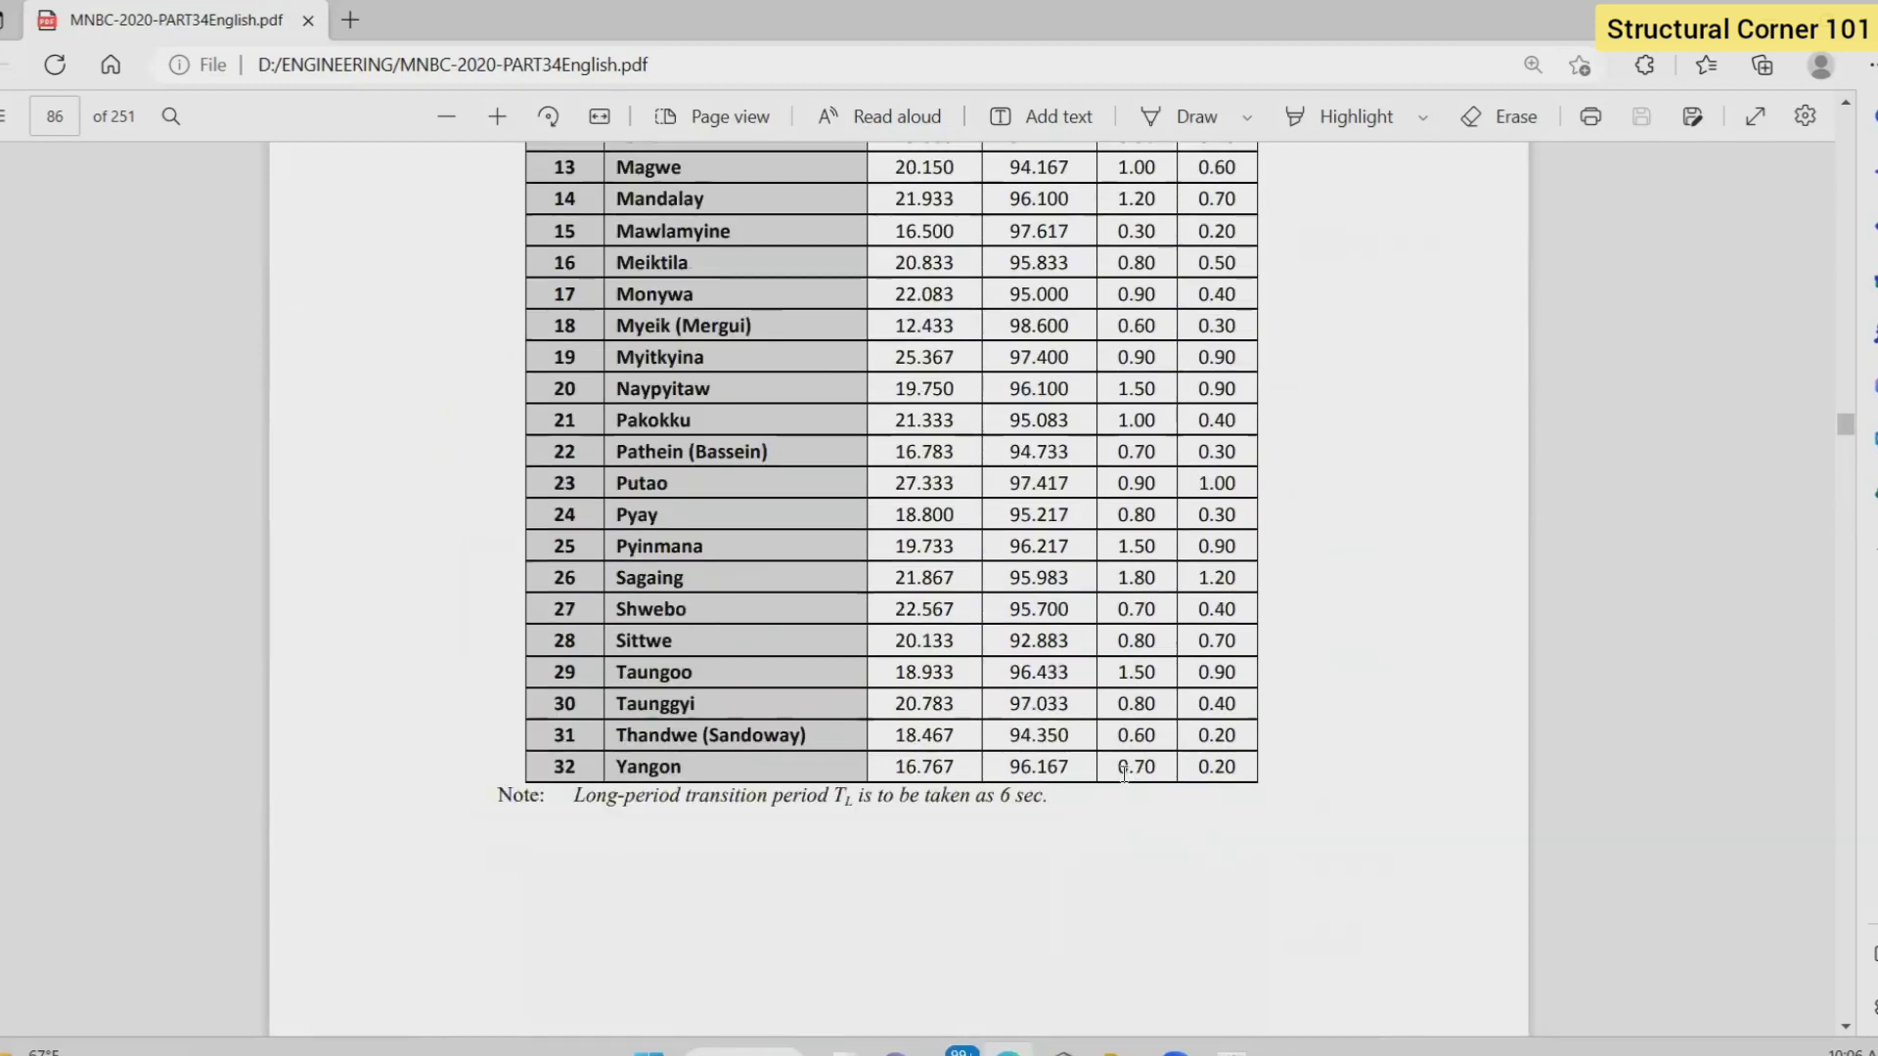
double_click(1202, 769)
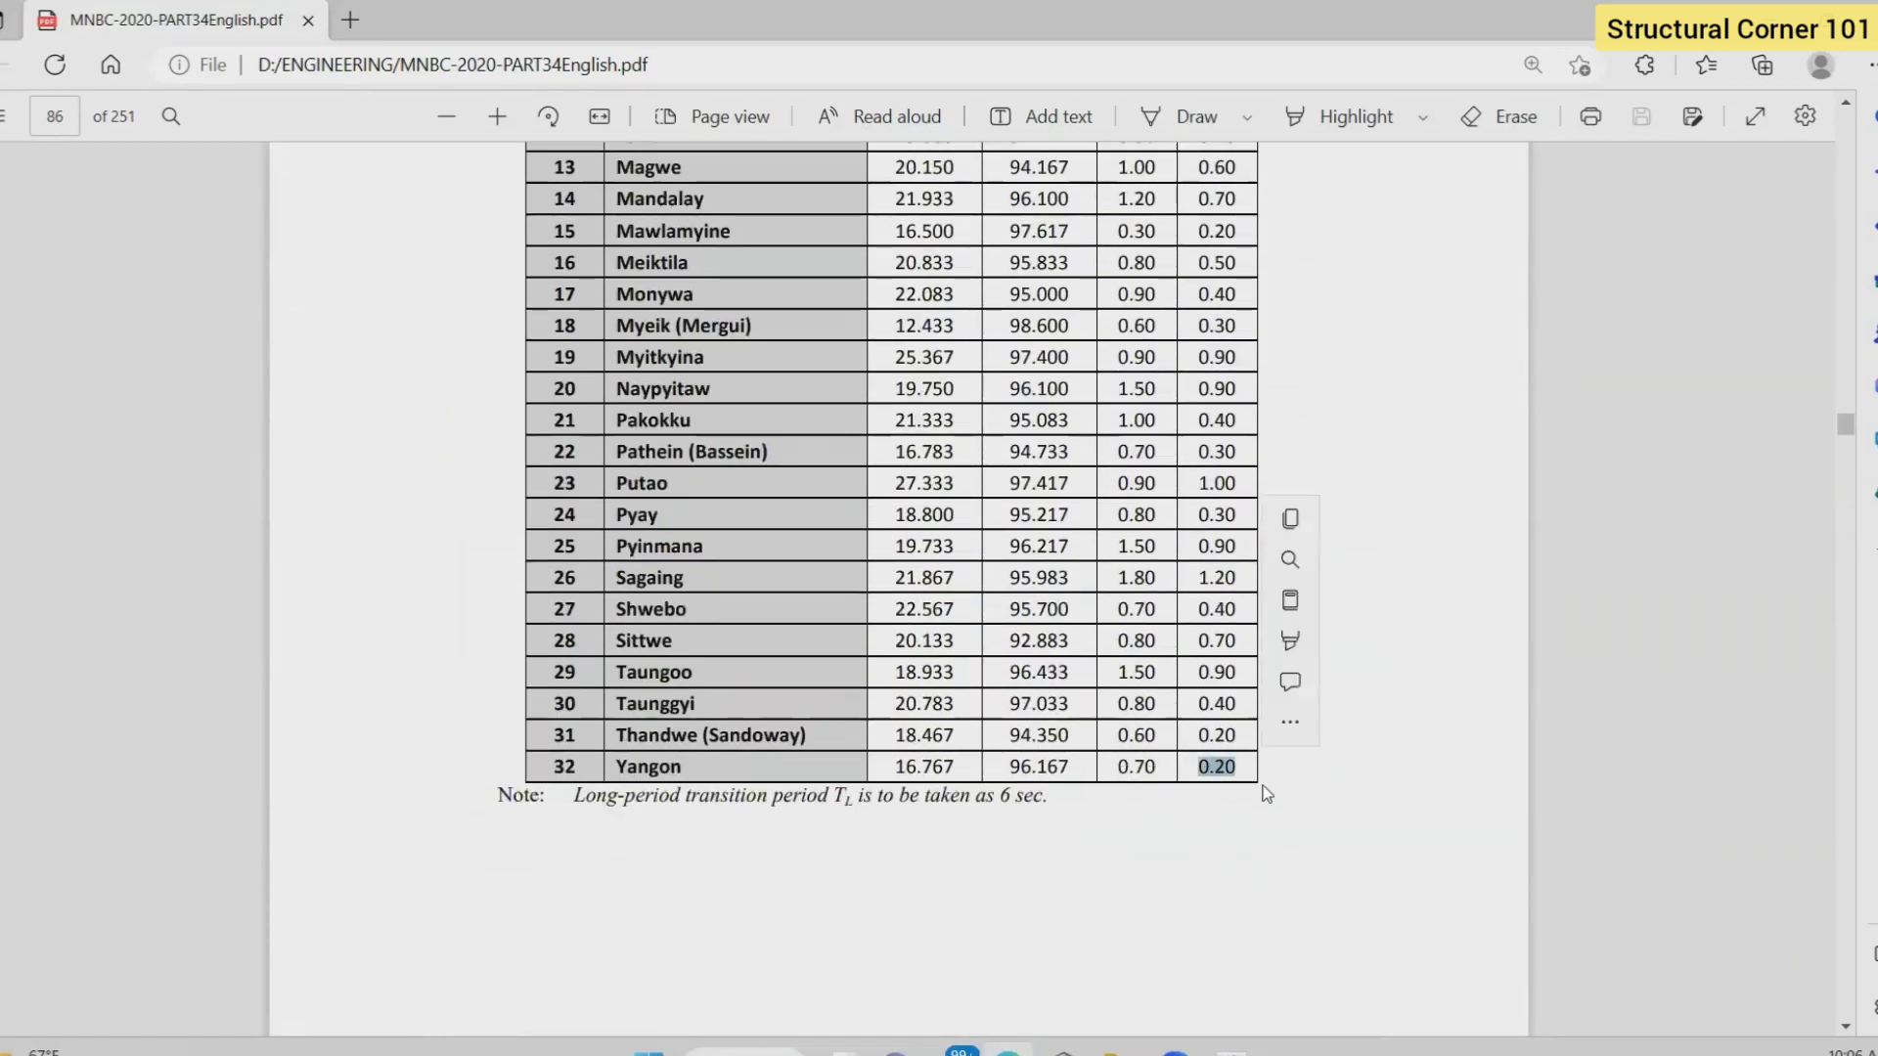
left_click(1186, 837)
left_click_drag(577, 797, 741, 808)
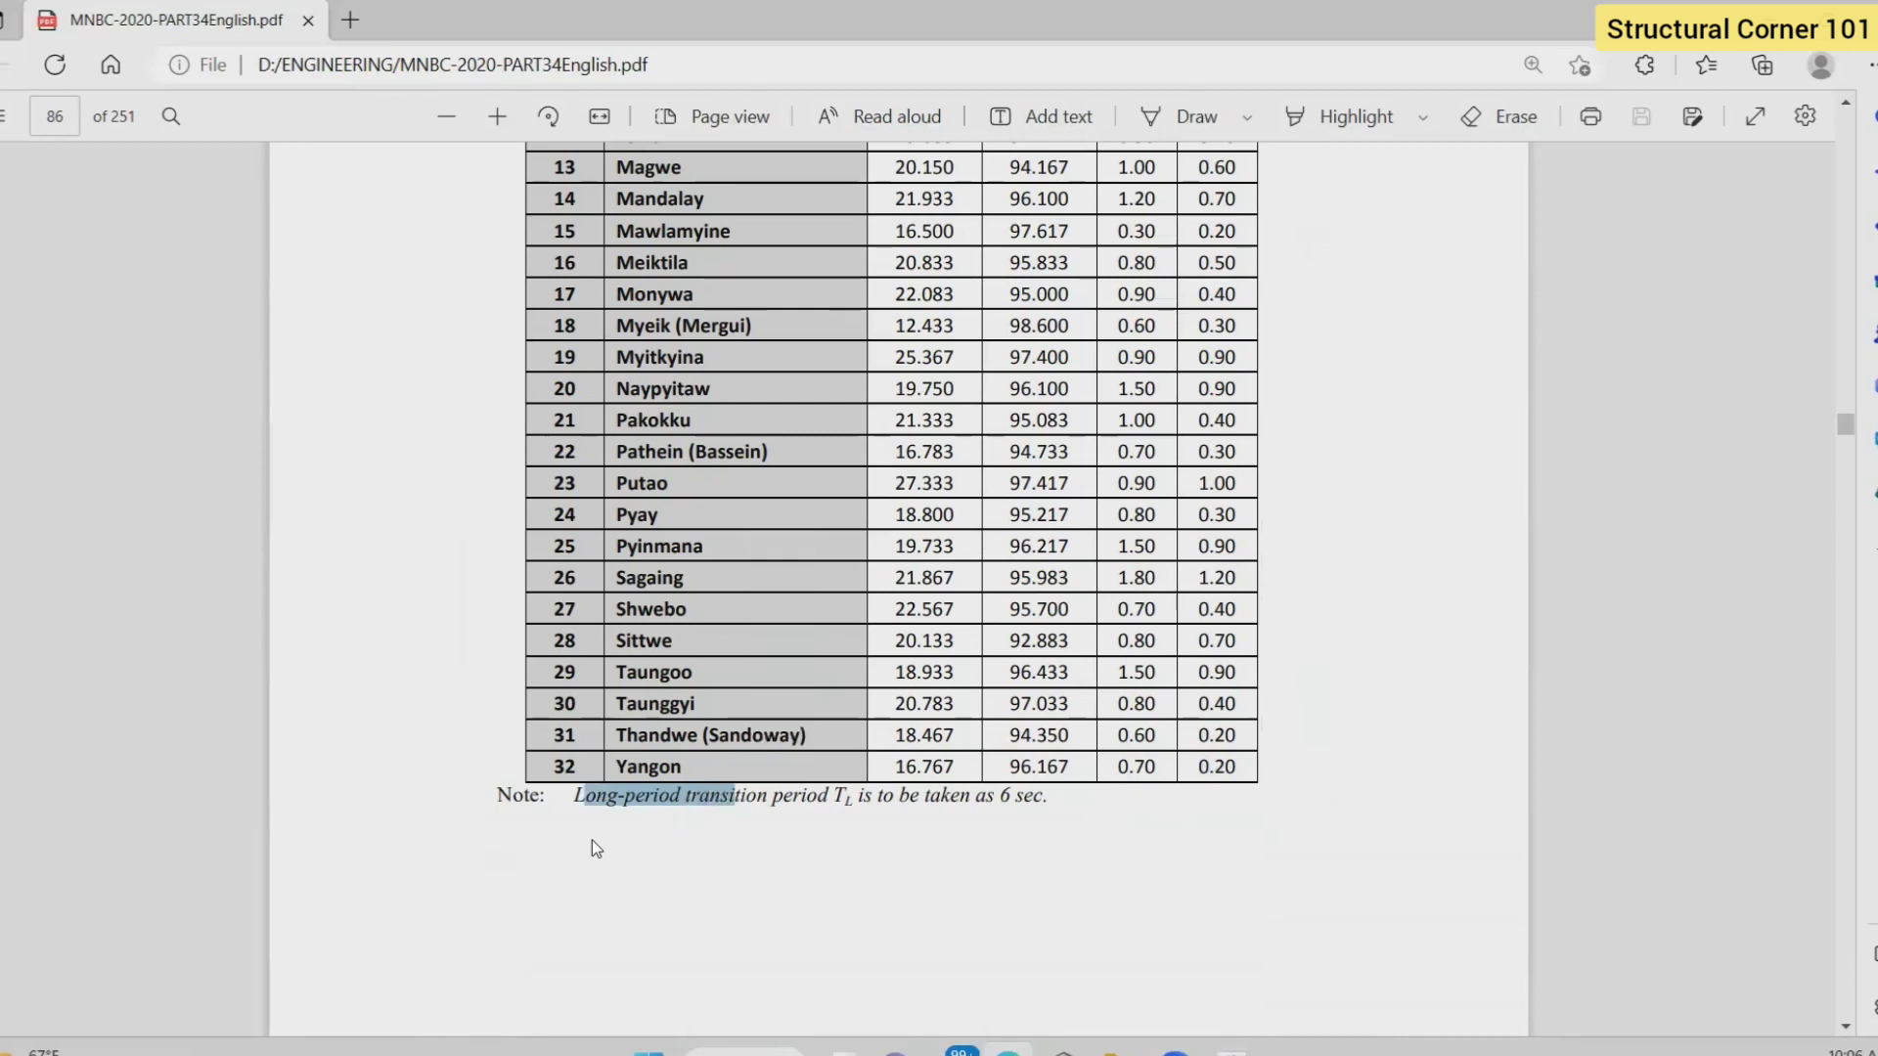
left_click(687, 843)
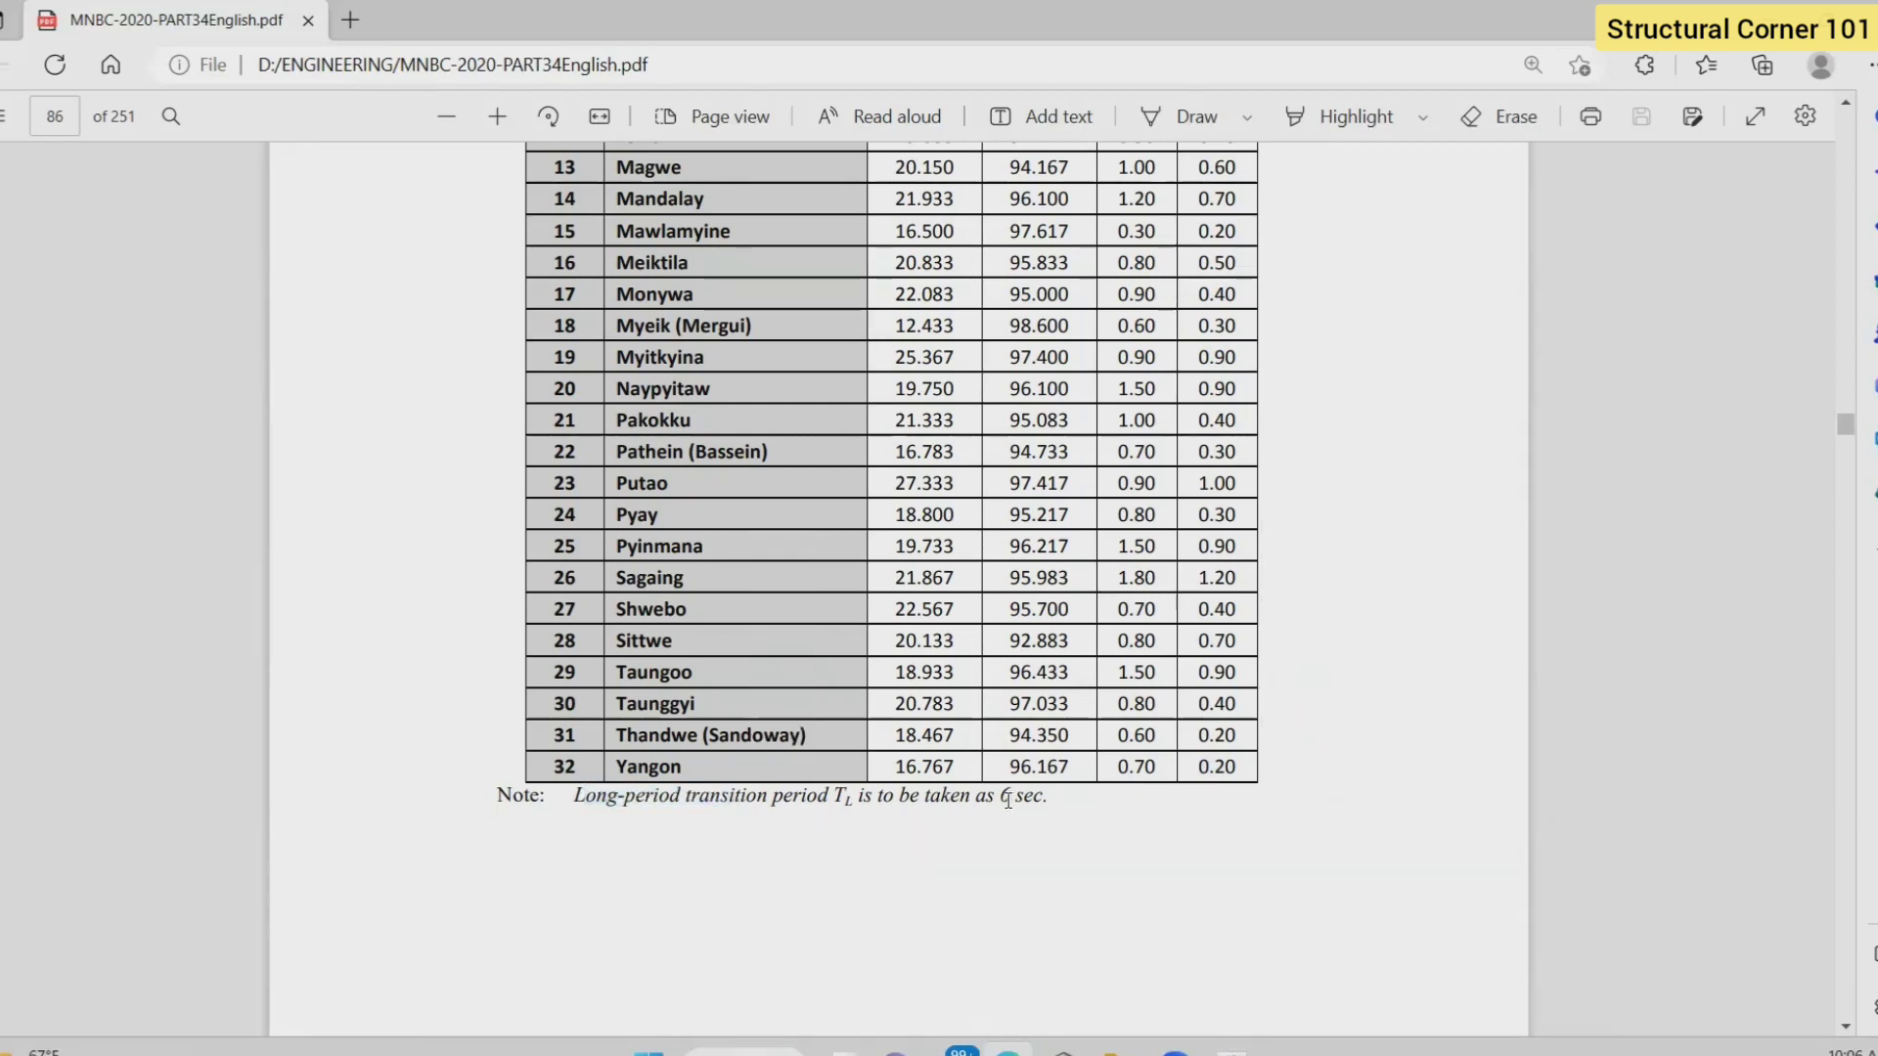
mouse_move(1232, 1048)
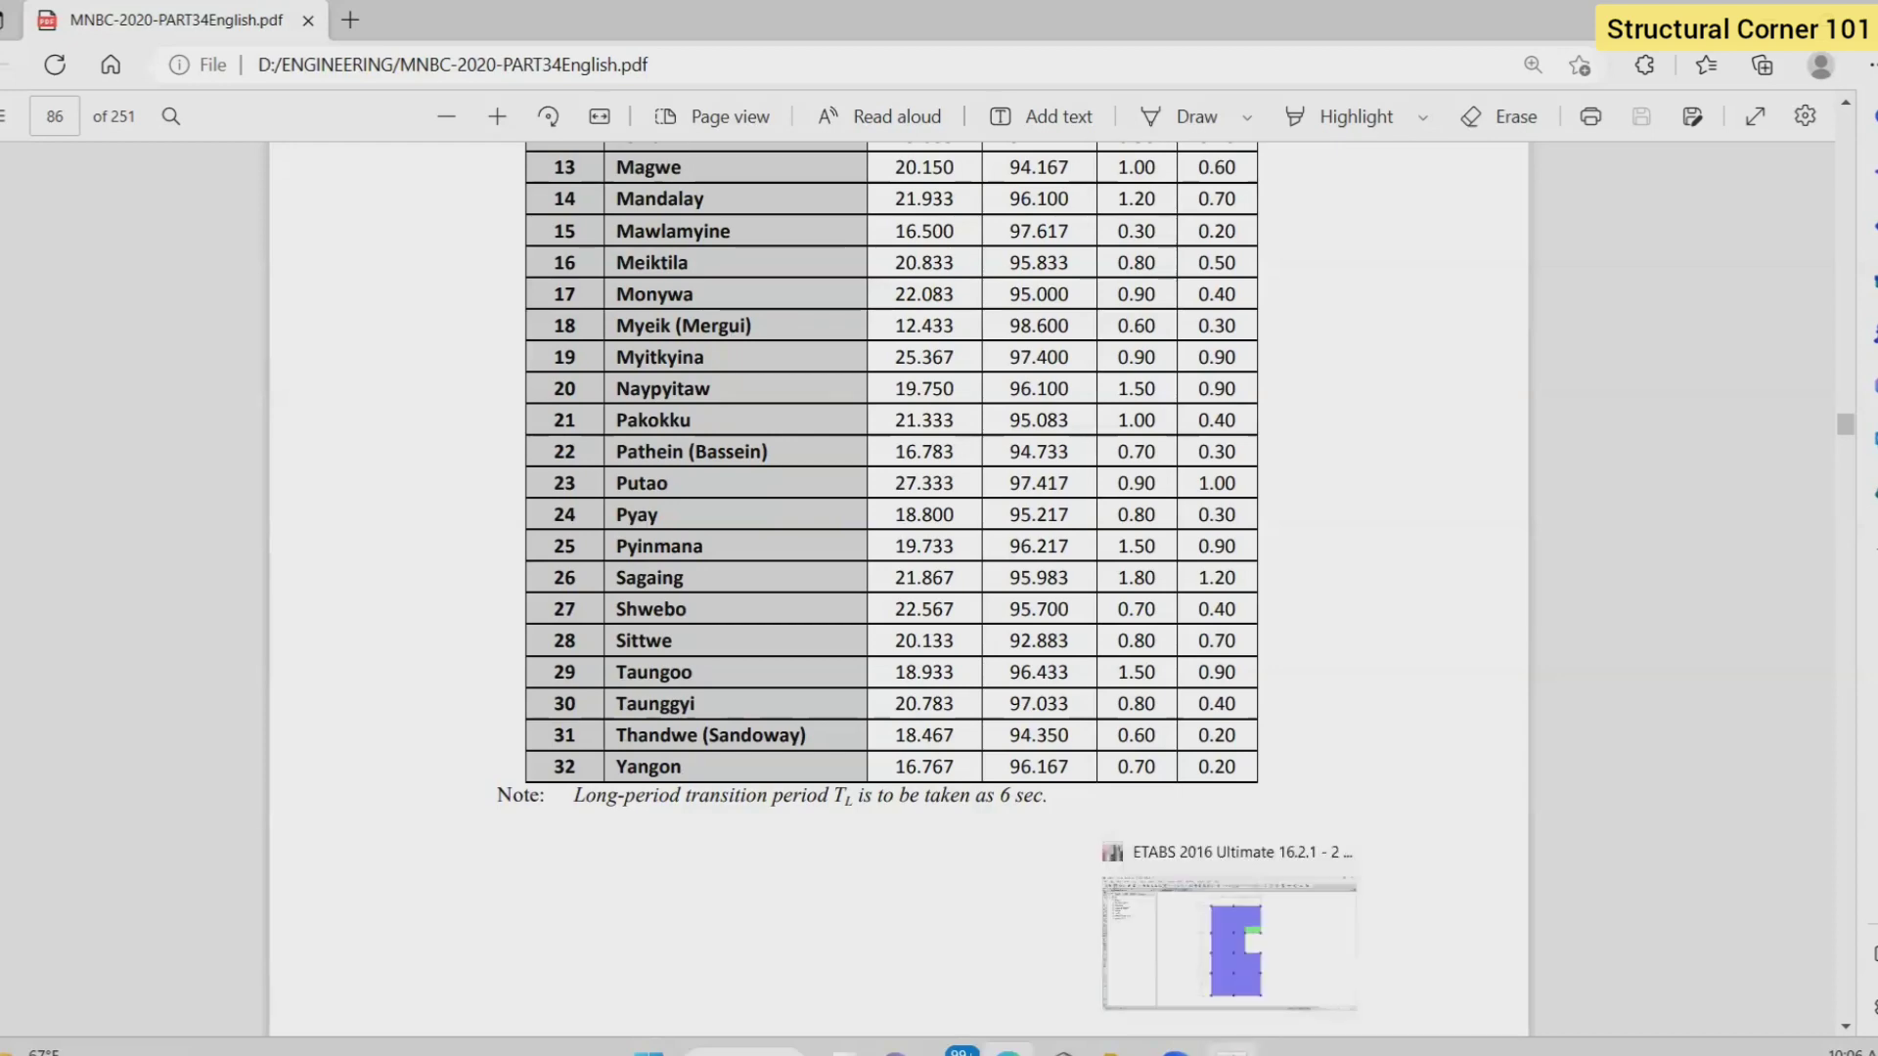
- Replace Ss 2.29 with 0.7, S1 0.869 with 0.2, and long-period transition 8 with 6
left_click(1229, 939)
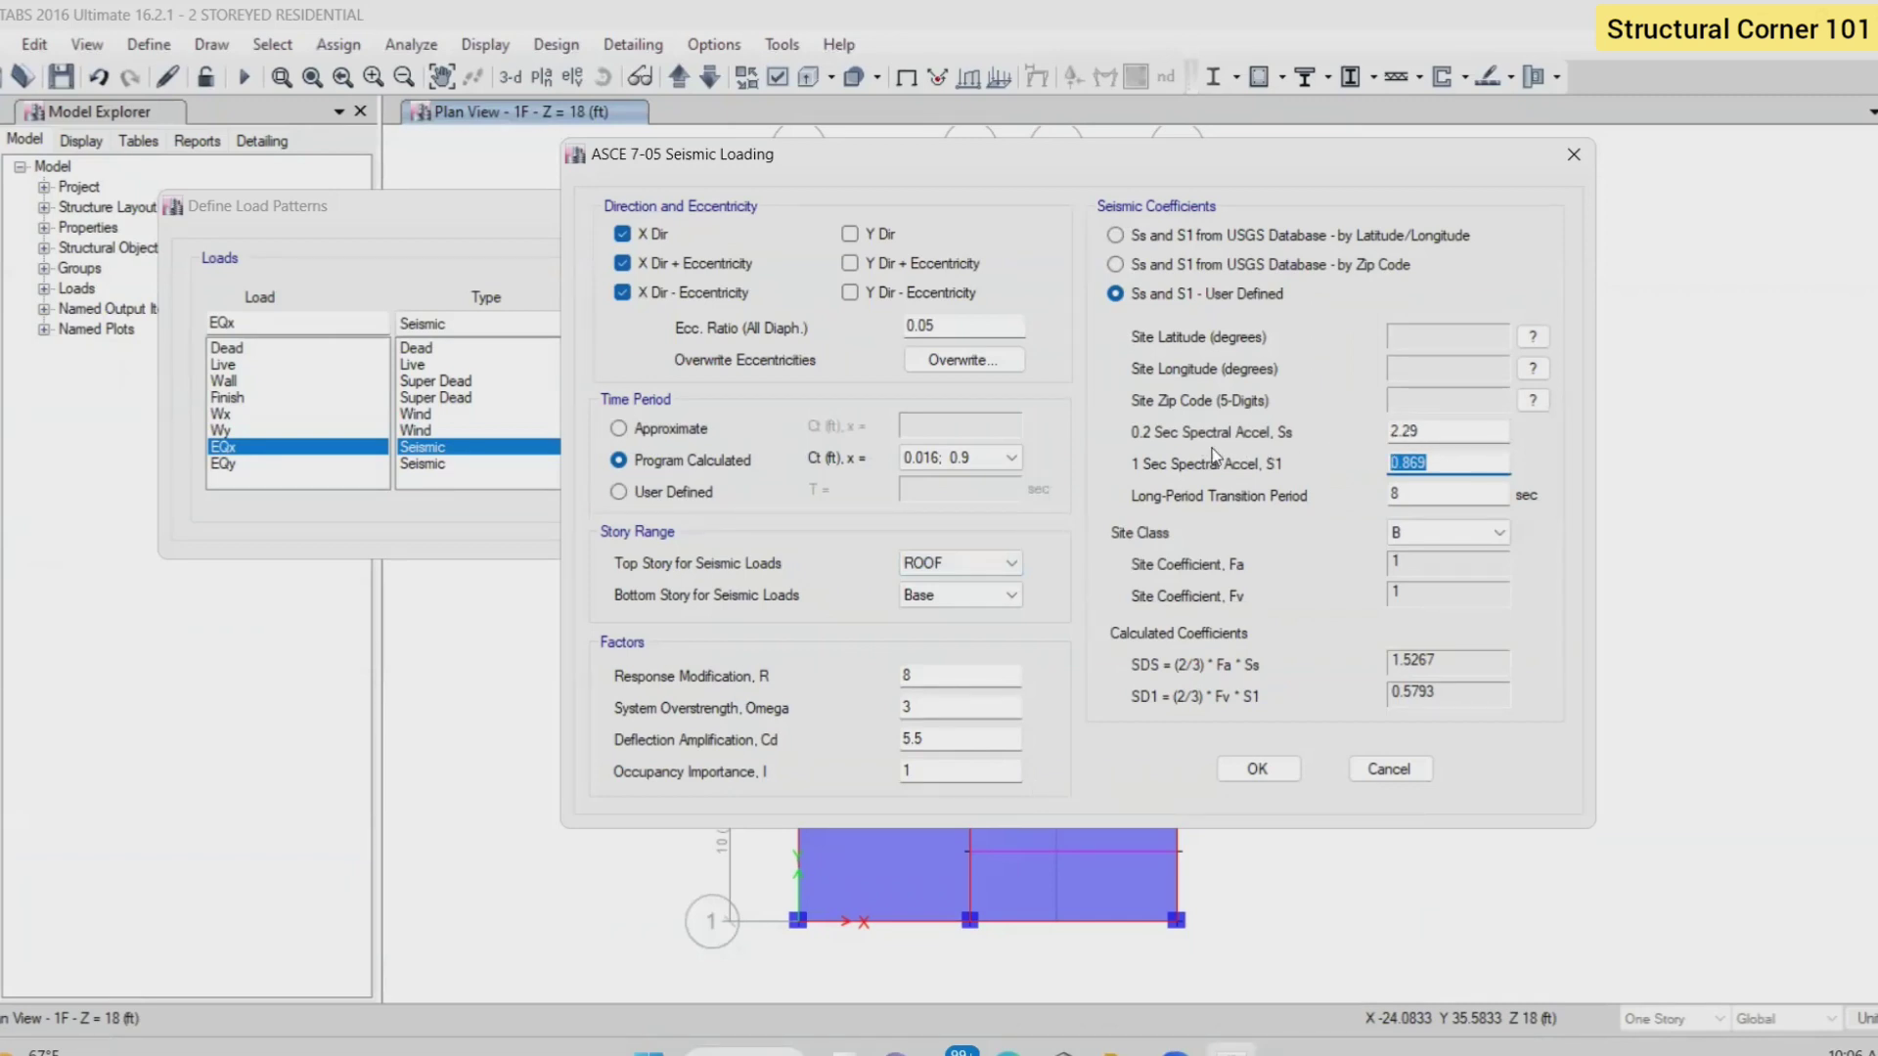
left_click(1435, 438)
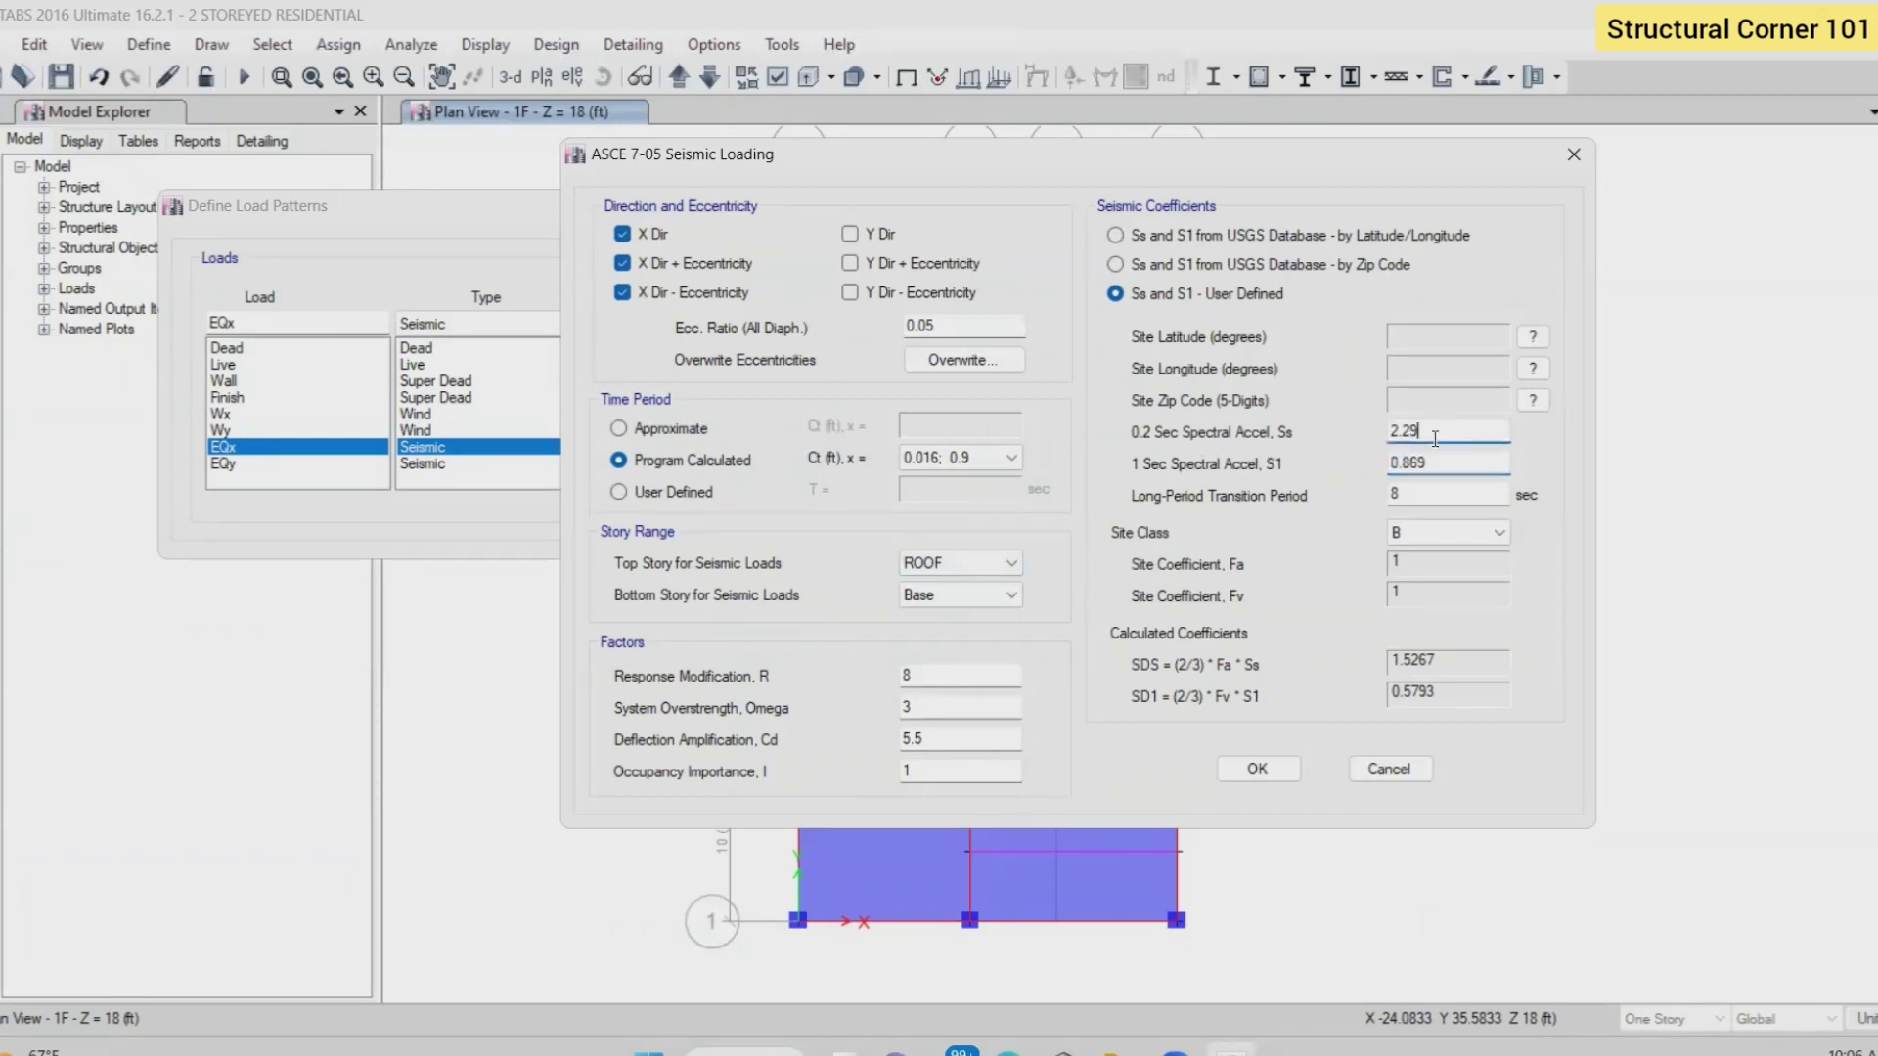
type("0.7")
left_click(1454, 467)
type("0.2")
double_click(1427, 496)
type("6")
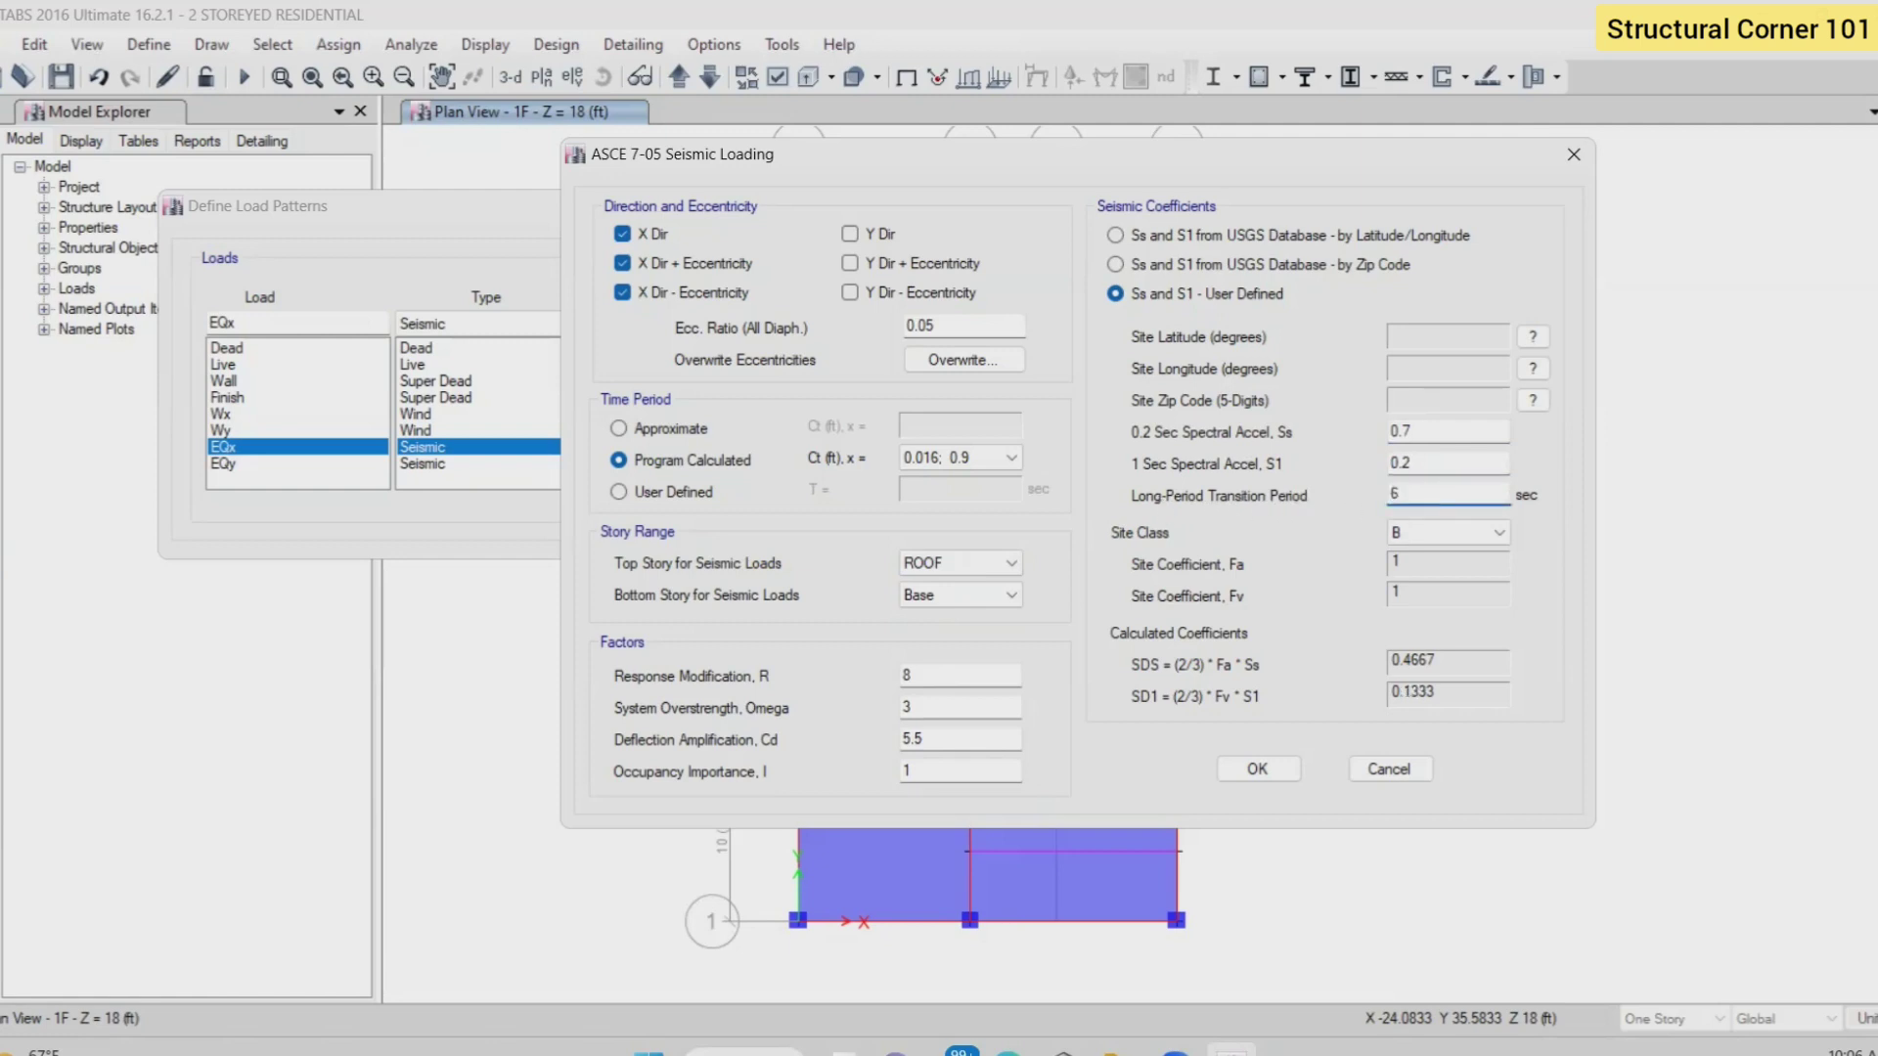